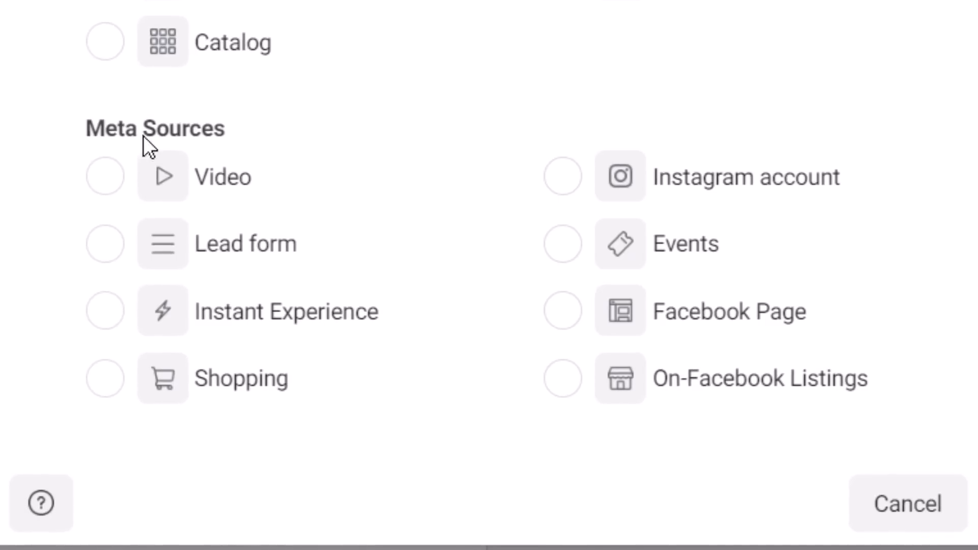
- Start a custom audience from the lead form source, including people who opened and submitted the form
left_click(97, 245)
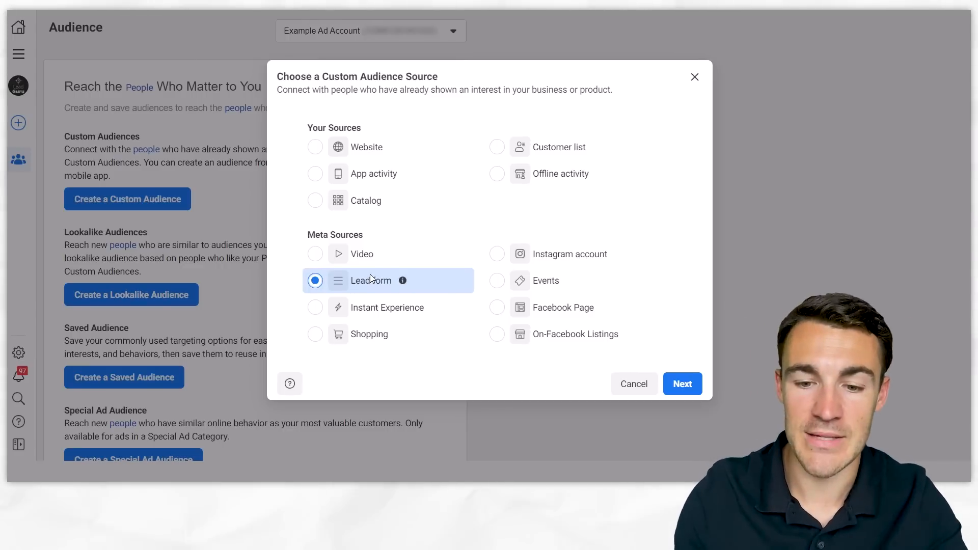
left_click(688, 379)
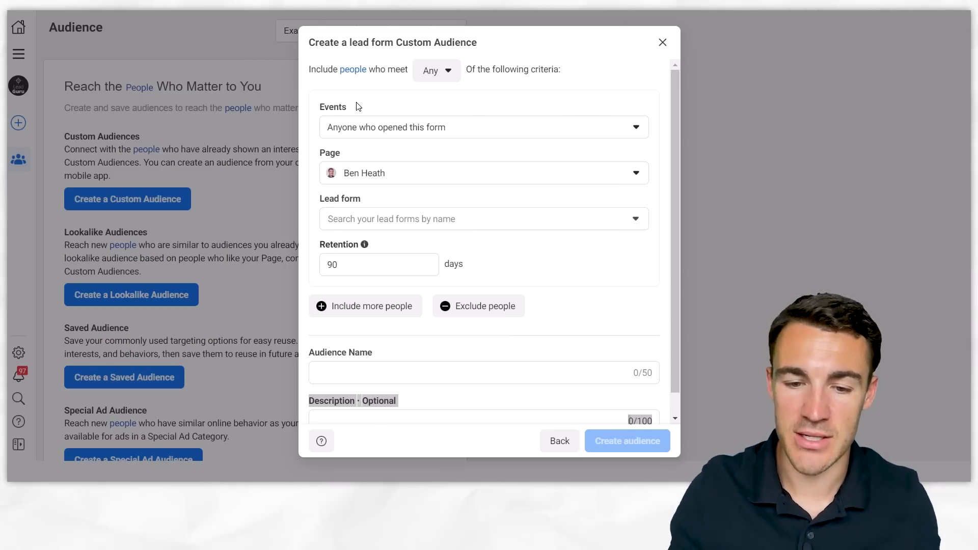
left_click(451, 131)
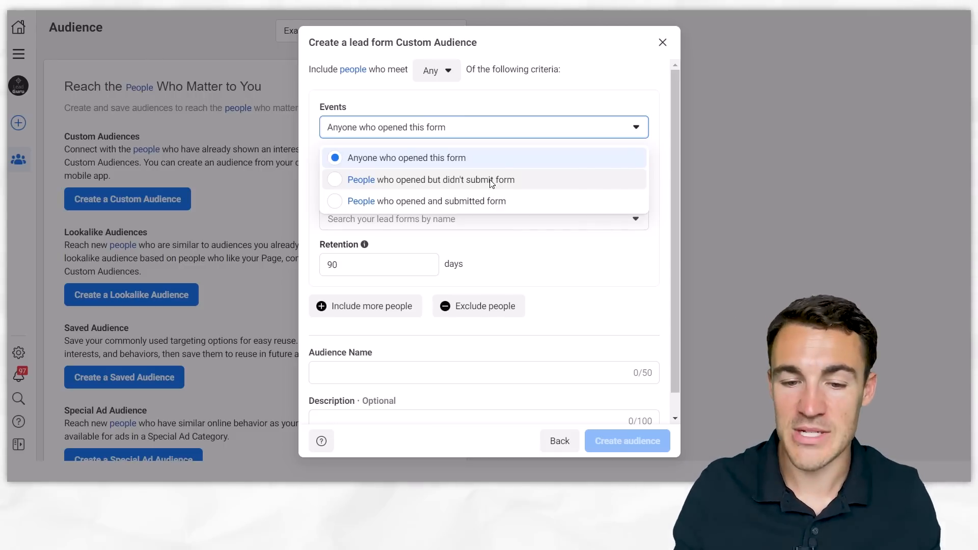
left_click(524, 204)
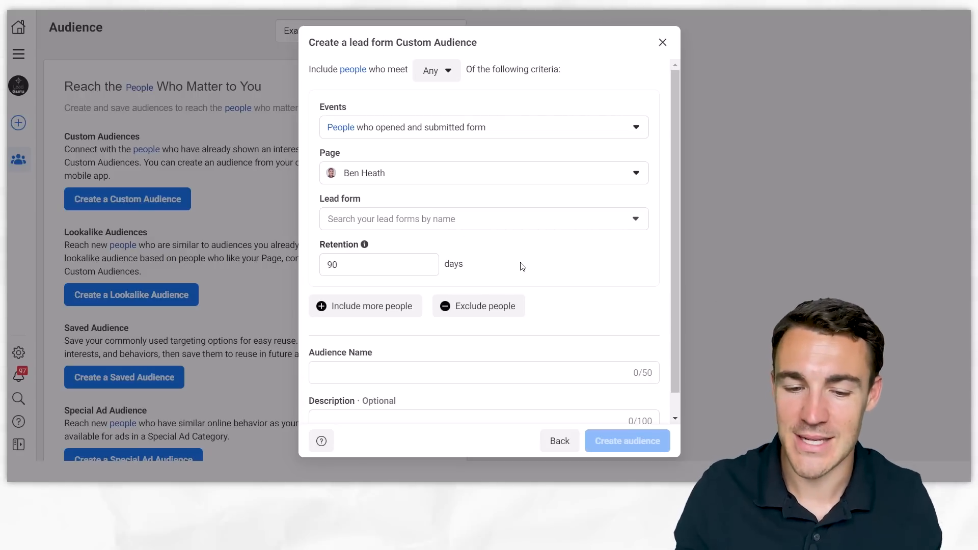
- Enter "Lead Form Submitters - 90" as the lead form audience's name, then return to the audience source selection
scroll(430, 299, "down", 2)
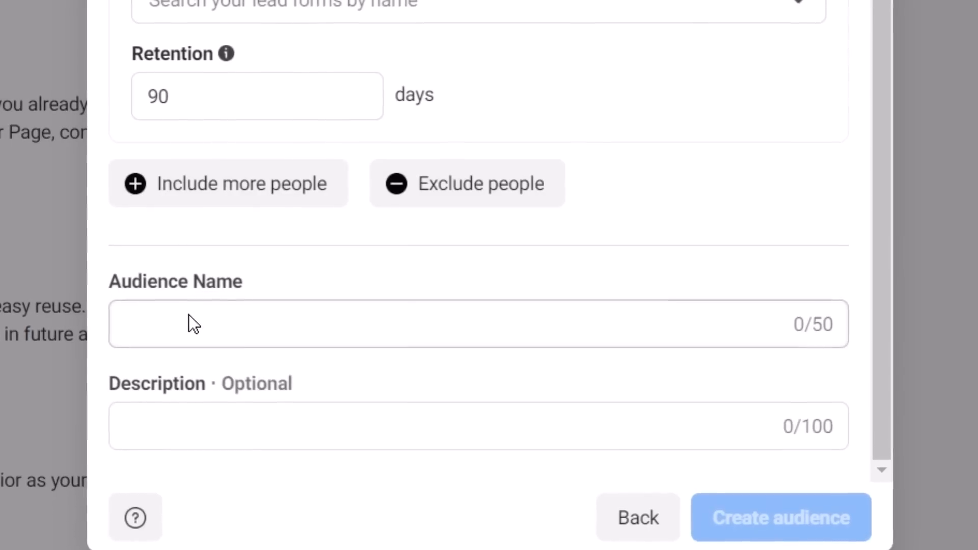
left_click(188, 315)
type("Lead Form ")
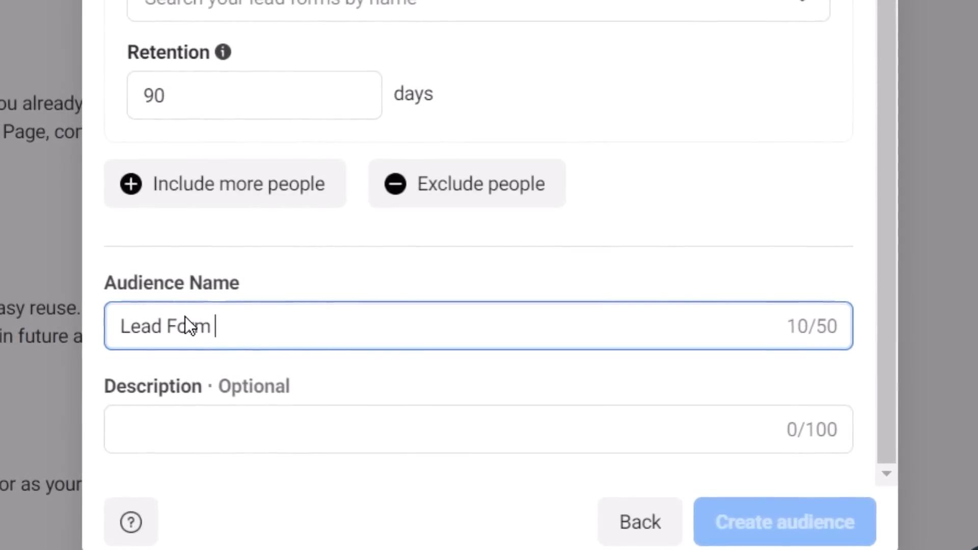
type("Submitters")
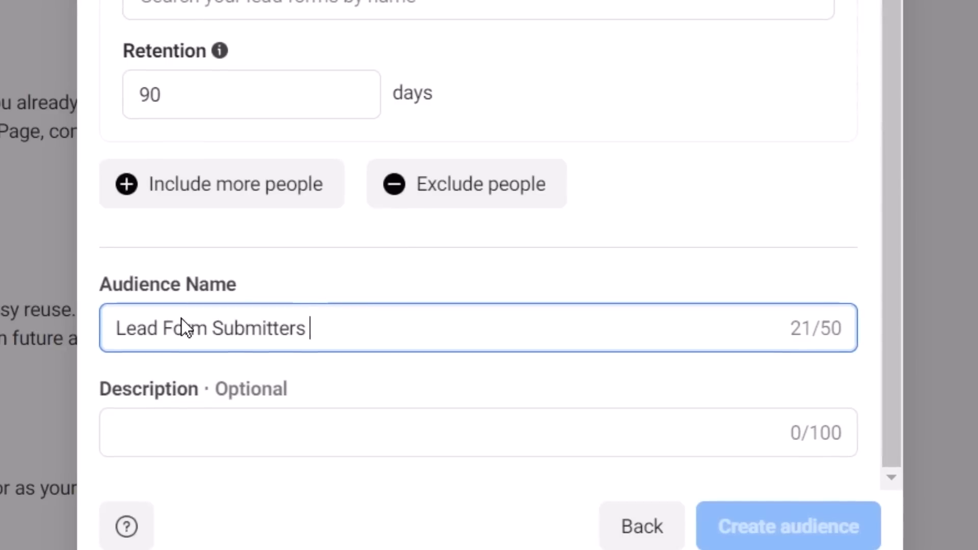
type(" - 90")
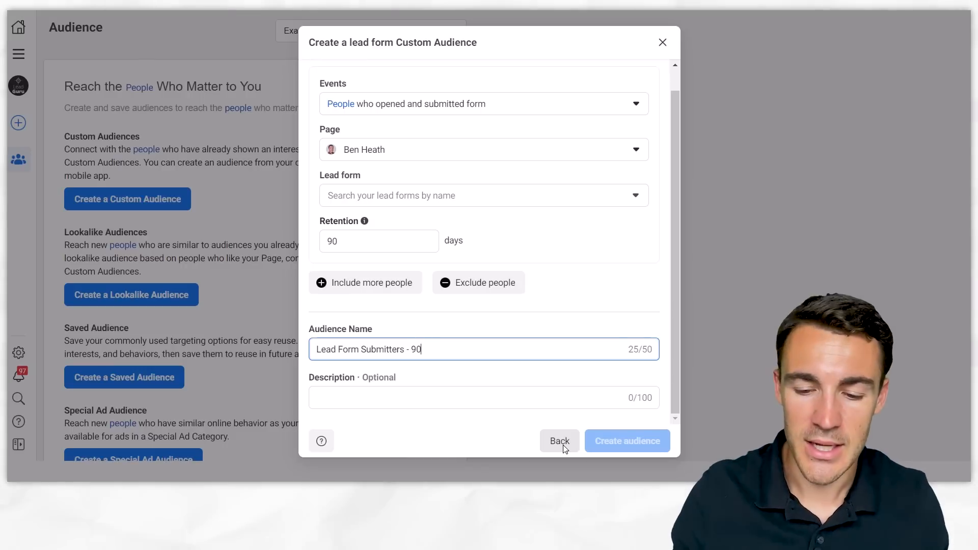
left_click(561, 441)
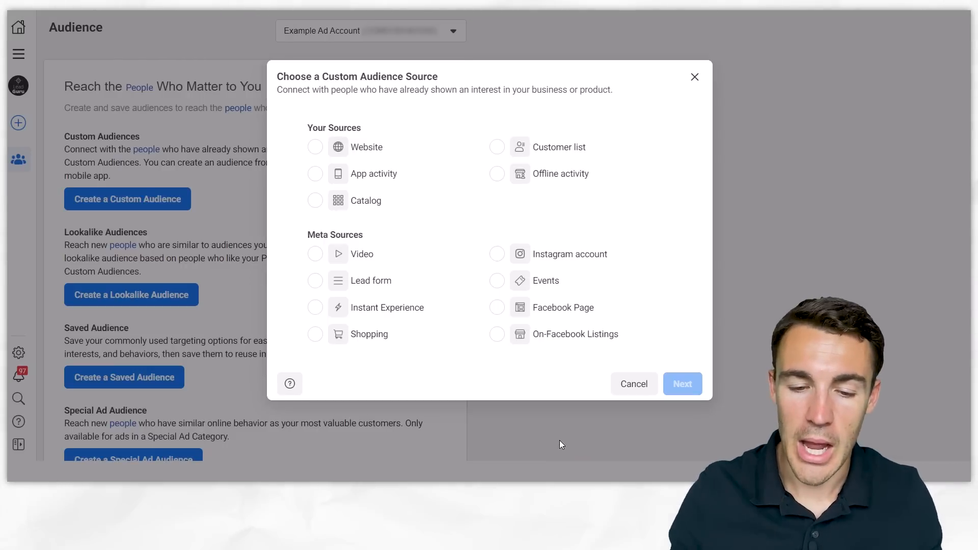
- Start a custom audience from the video source, targeting people who have watched 25% of the videos
left_click_drag(559, 442, 445, 266)
left_click(432, 222)
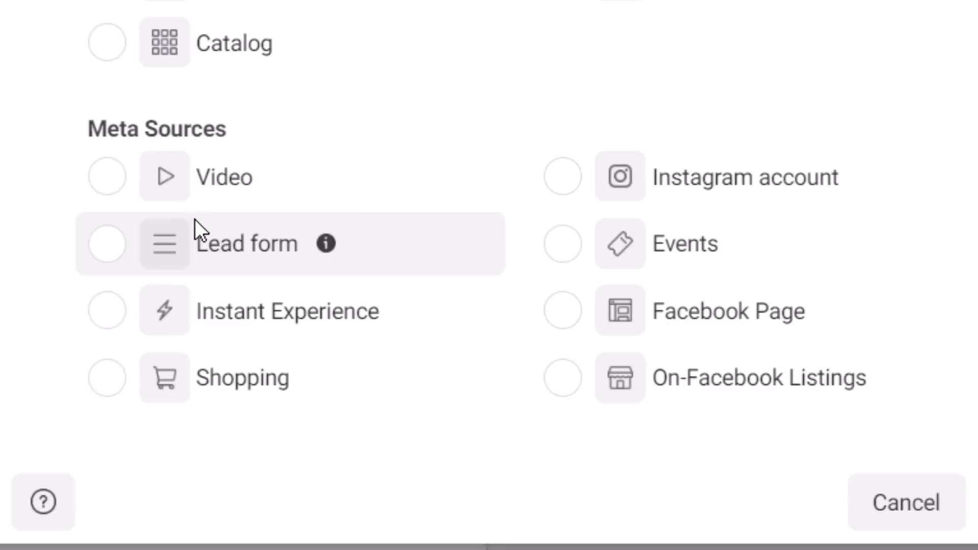
left_click(314, 254)
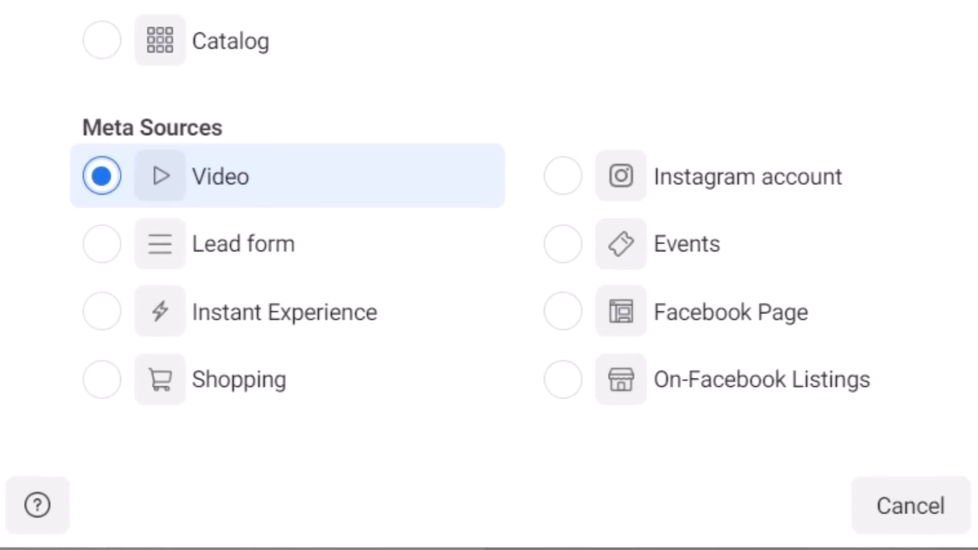
left_click(680, 380)
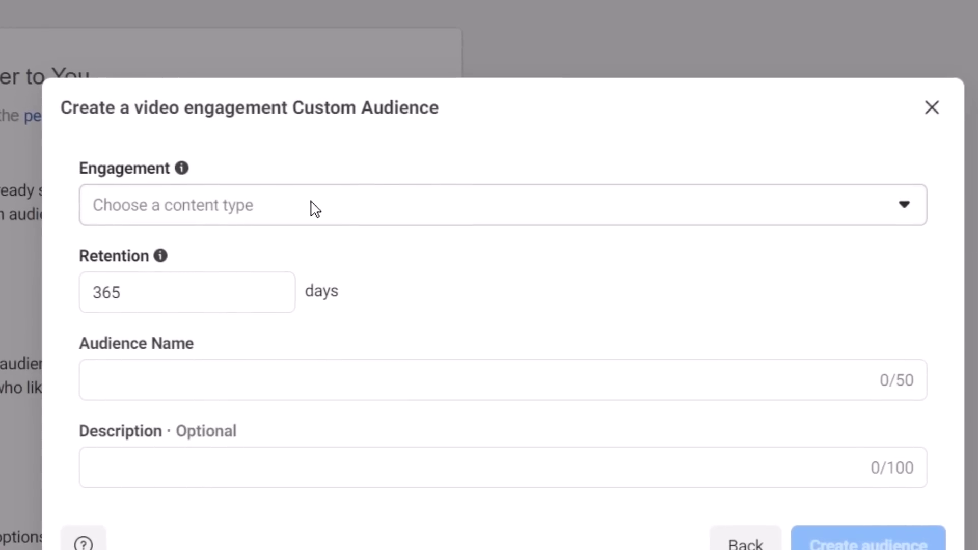
left_click(386, 157)
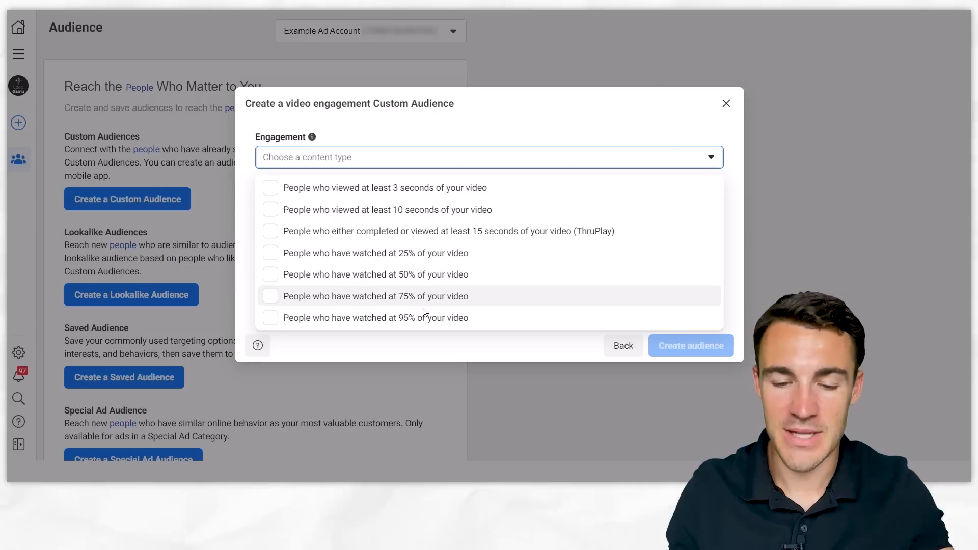
left_click(441, 253)
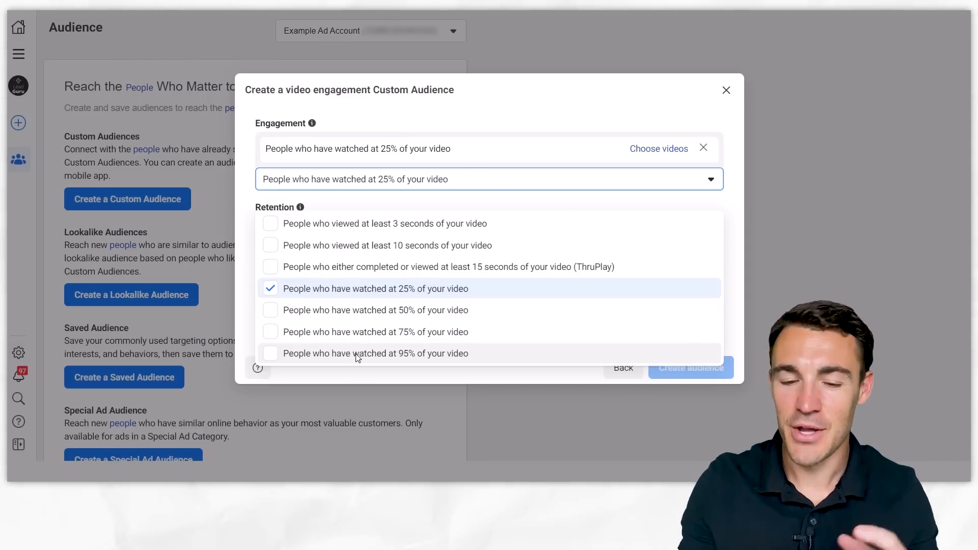
left_click(537, 115)
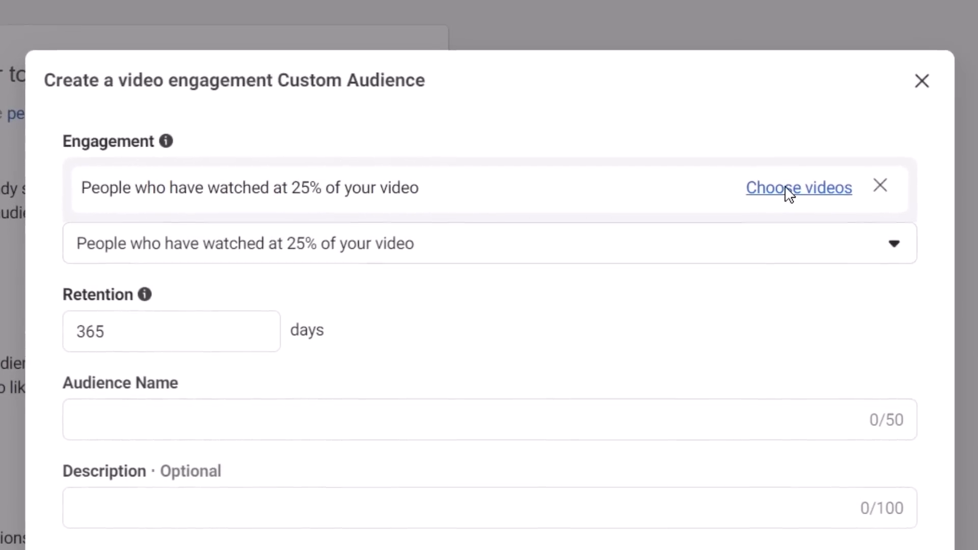
- Choose the first six Facebook Page videos, from "ODAX is here..." through "Copy This Facebook Ad To Guara...", for the 25% engagement rule
left_click(789, 189)
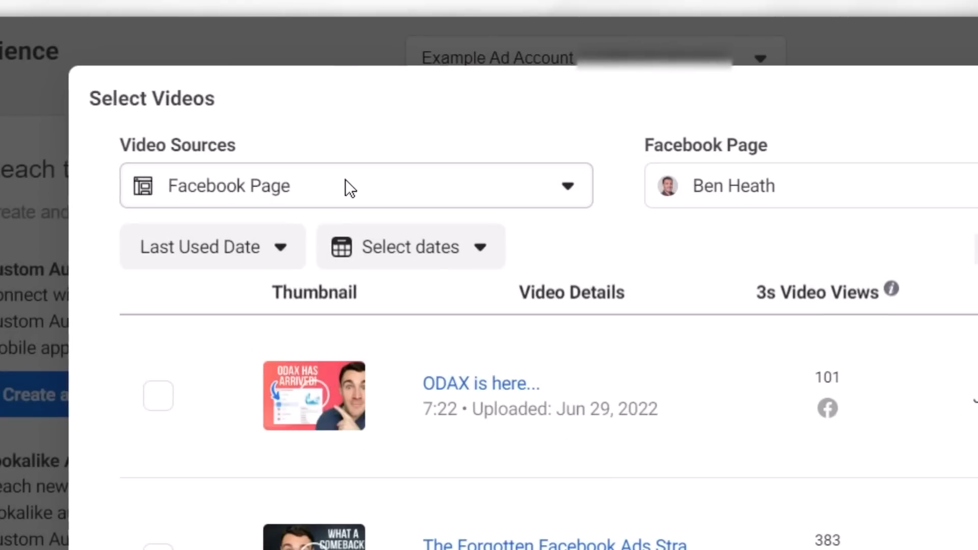
left_click(246, 95)
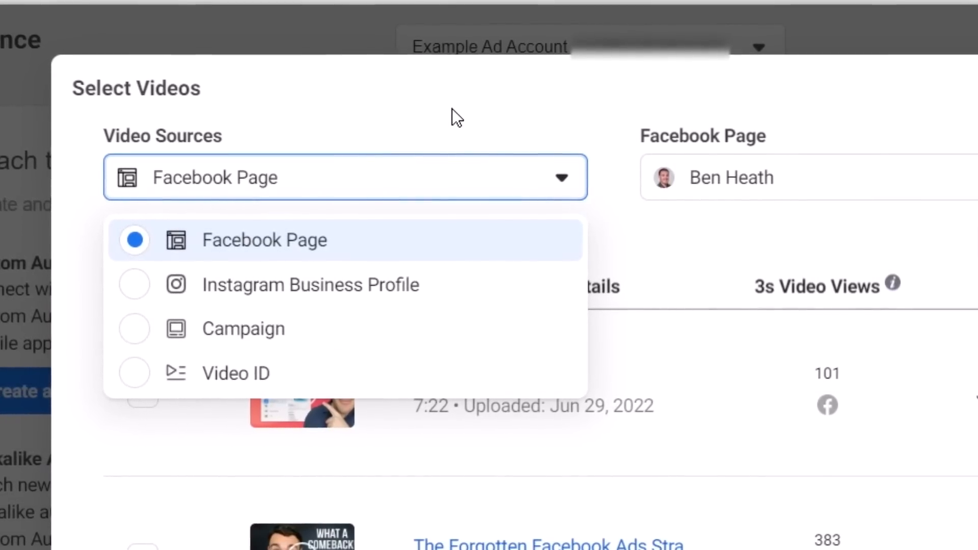
left_click(451, 109)
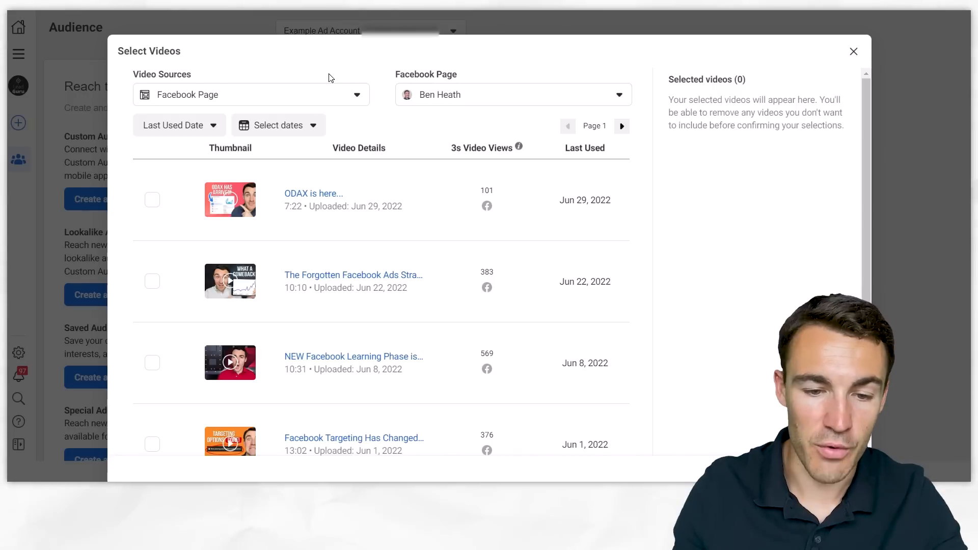
left_click(153, 200)
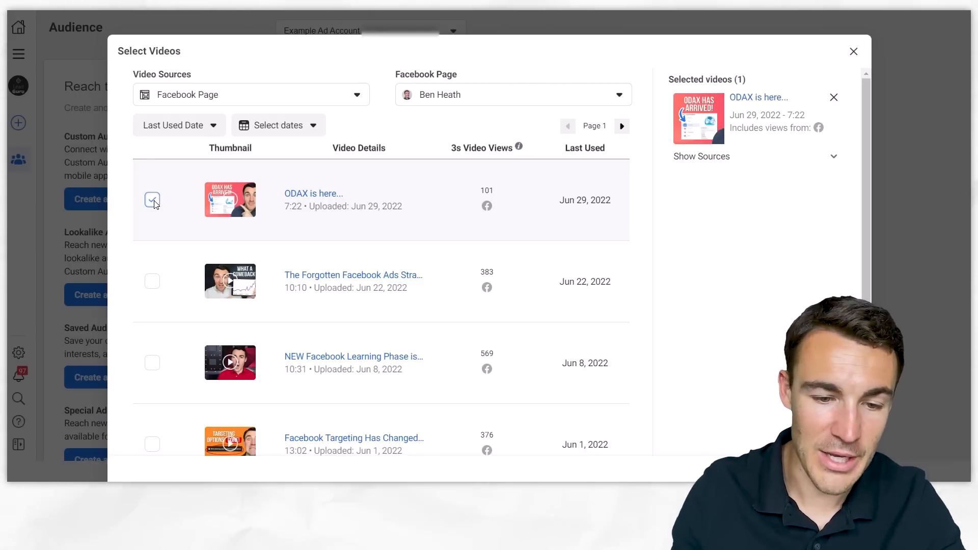
left_click(150, 280)
left_click(148, 363)
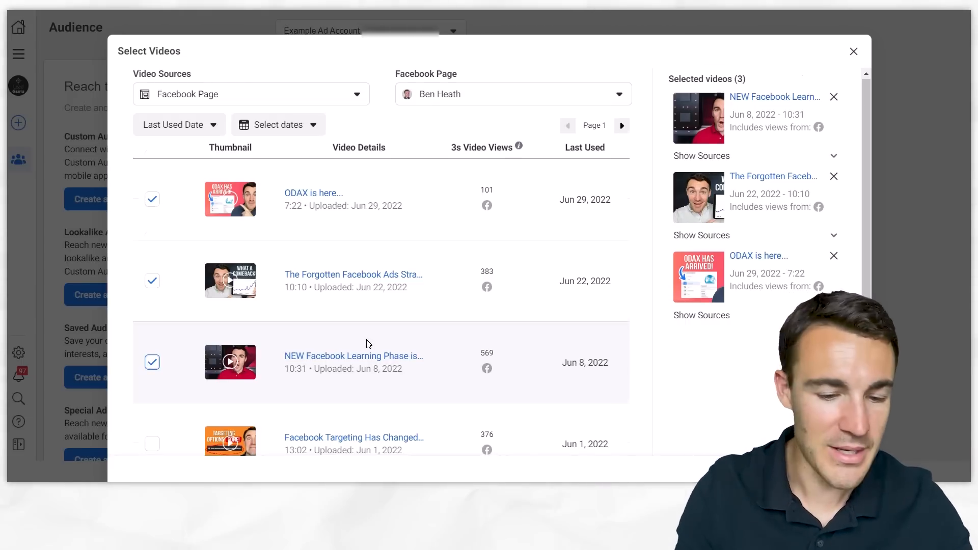
scroll(167, 404, "down", 1)
left_click(151, 390)
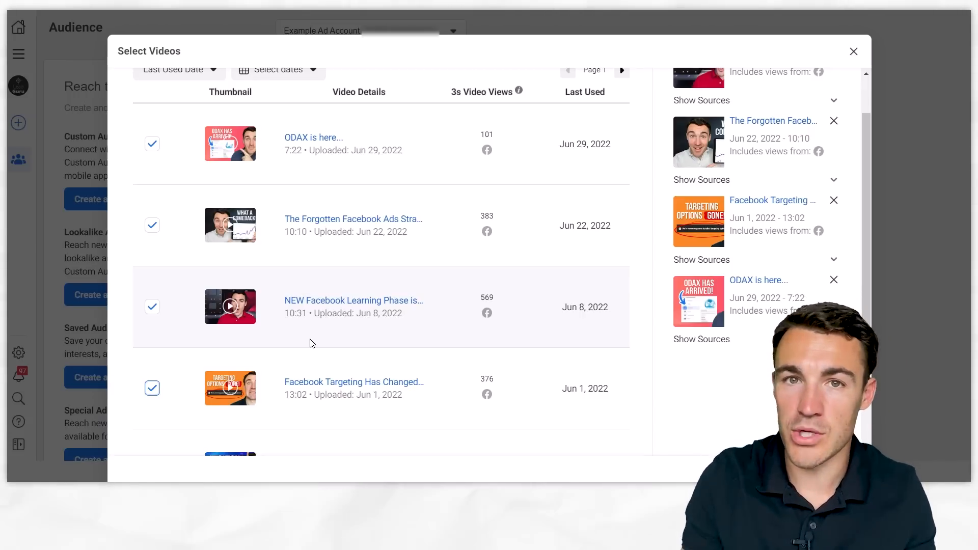
scroll(226, 388, "down", 2)
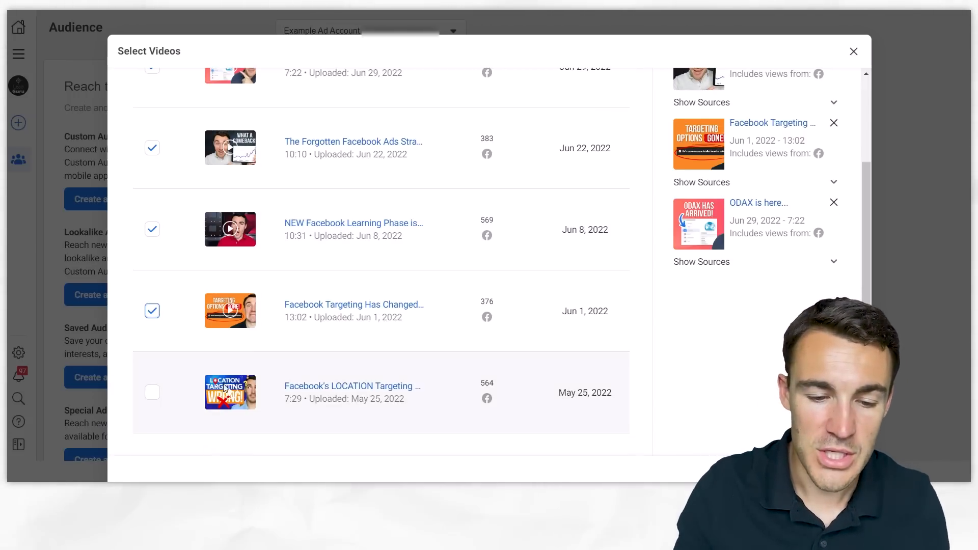
left_click(152, 393)
scroll(281, 374, "down", 1)
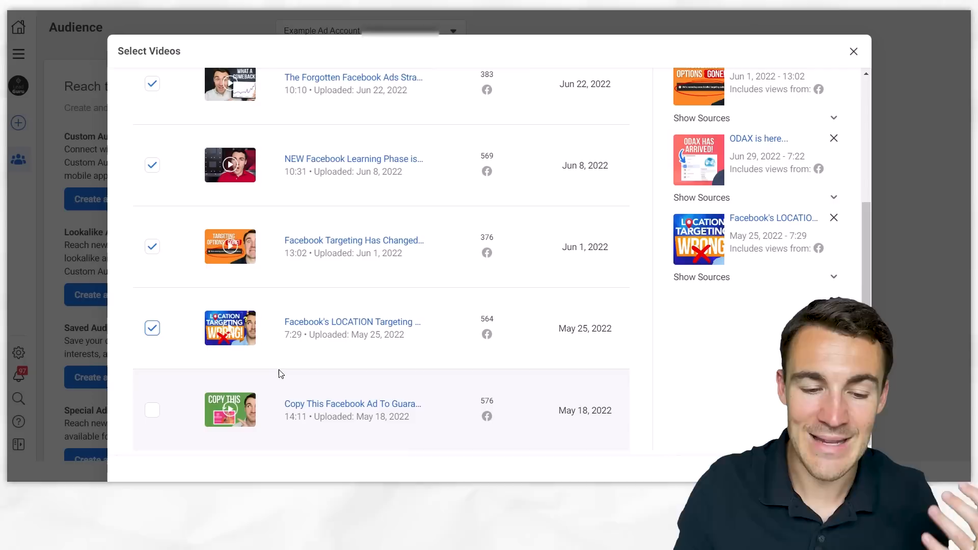
left_click(153, 410)
scroll(403, 336, "up", 4)
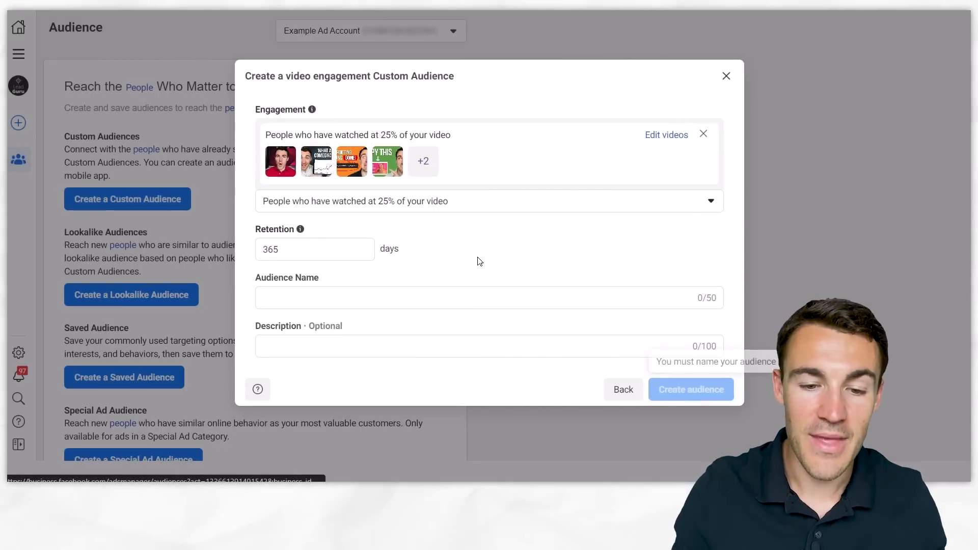
- Keep the retention at 365 days and name the audience "Video Viewers - 365"
mouse_move(300, 231)
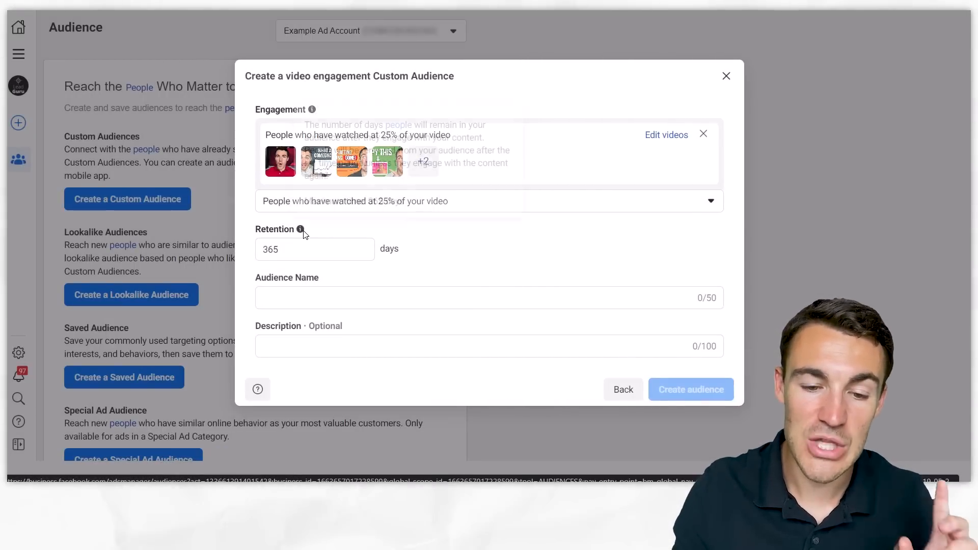
left_click(284, 249)
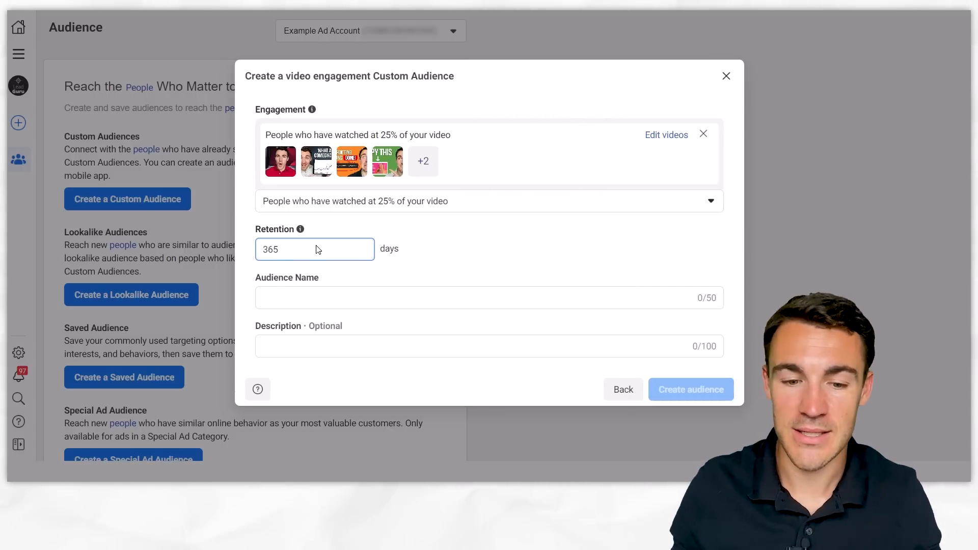
left_click(288, 306)
type("View")
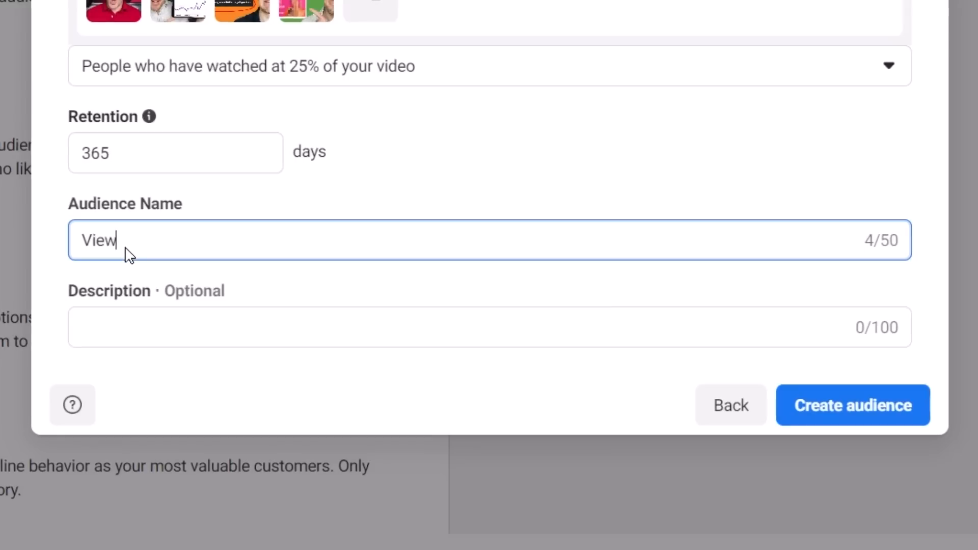
key("BackSpace")
key("BackSpace")
type("die")
key("BackSpace")
key("BackSpace")
type("eo Vi")
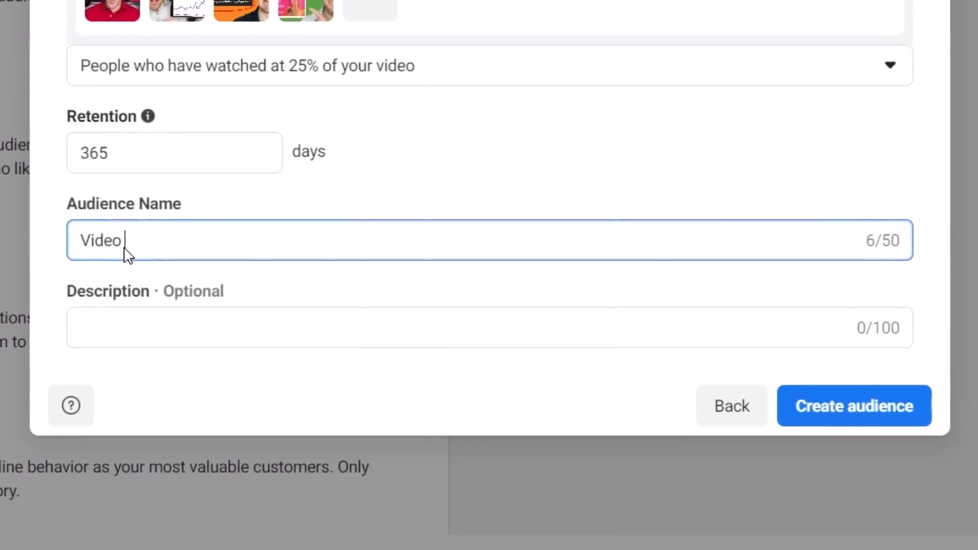
type("ewers - ")
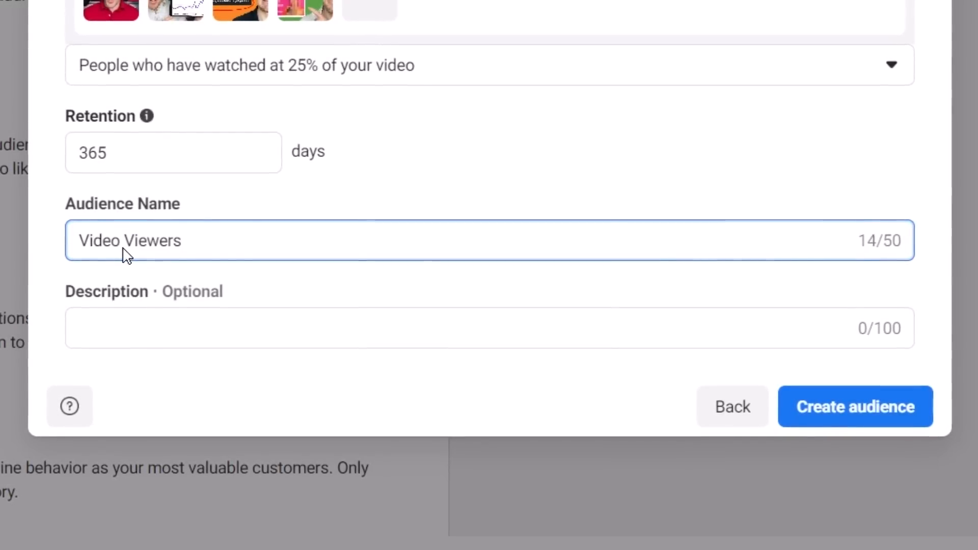
type("365")
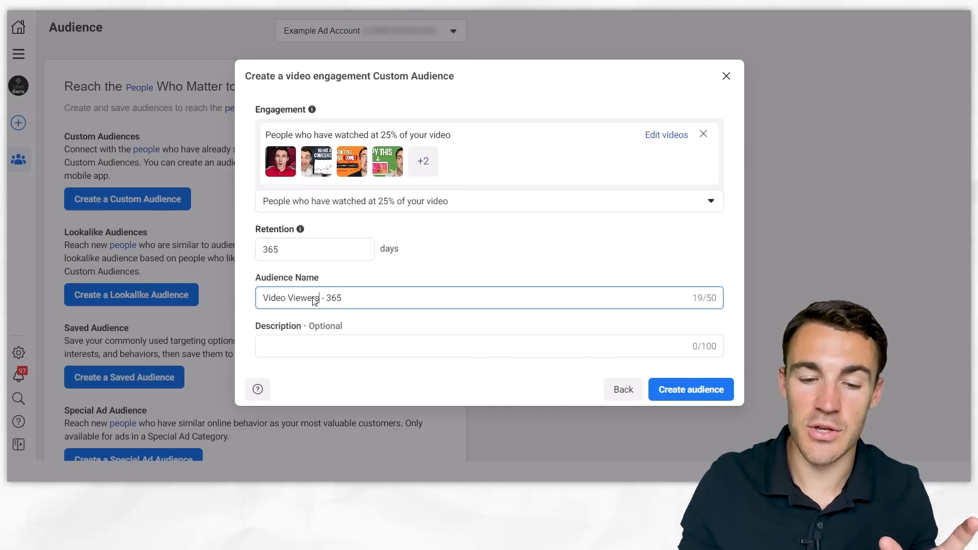
- Change the audience name to "Video Viewers 25% - 365" and create the audience
left_click(319, 299)
type("25")
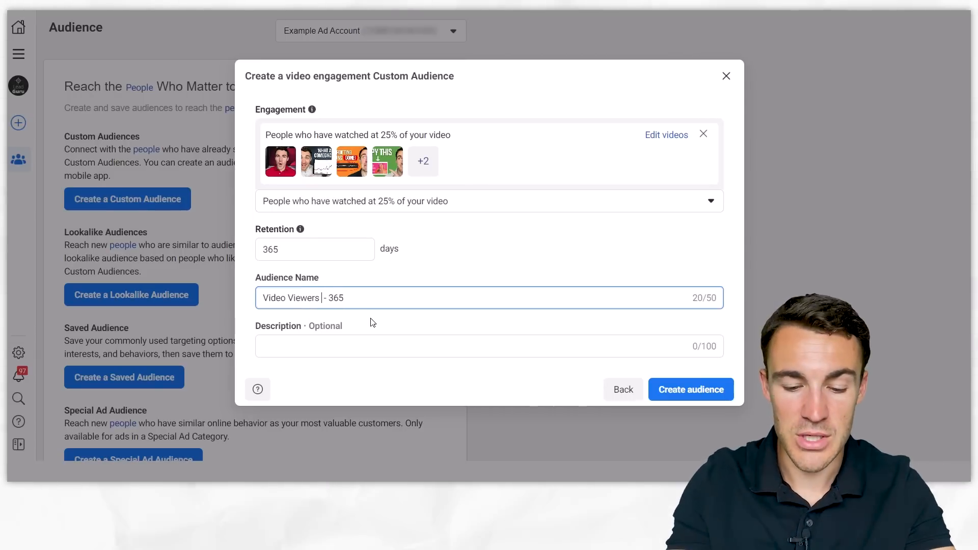
type("% Hat R")
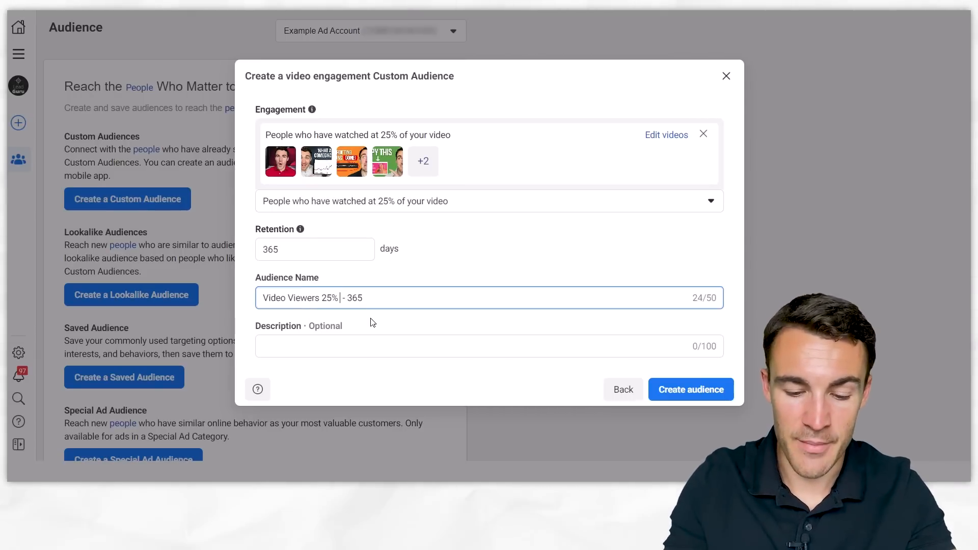
type("ange")
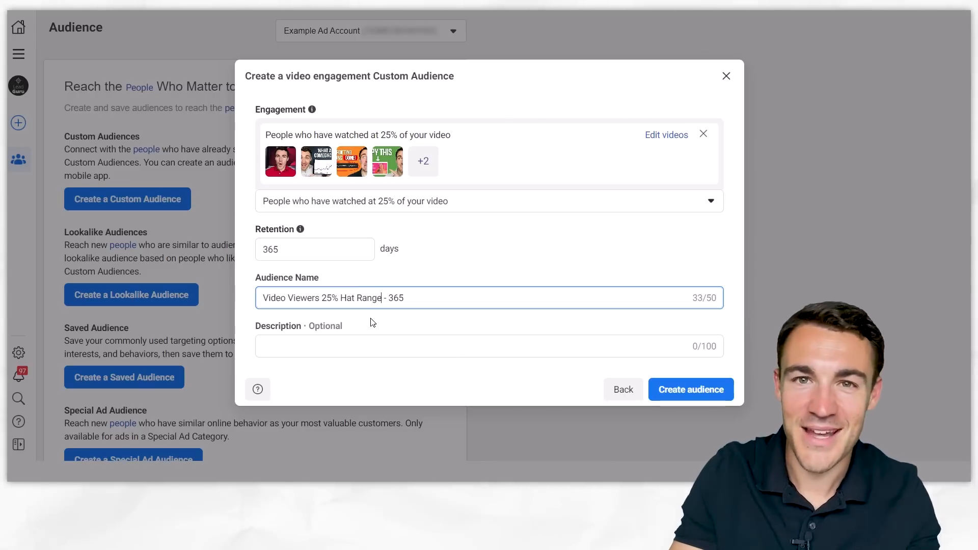
key("BackSpace")
key("BackSpace")
key("BackSpace")
key("BackSpace")
key("BackSpace")
key("BackSpace")
key("BackSpace")
key("BackSpace")
key("BackSpace")
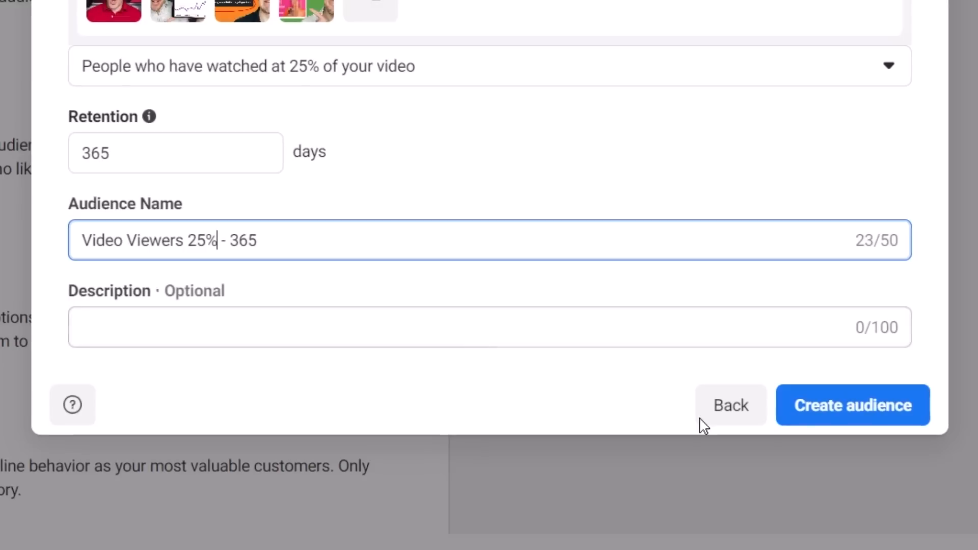
left_click(864, 406)
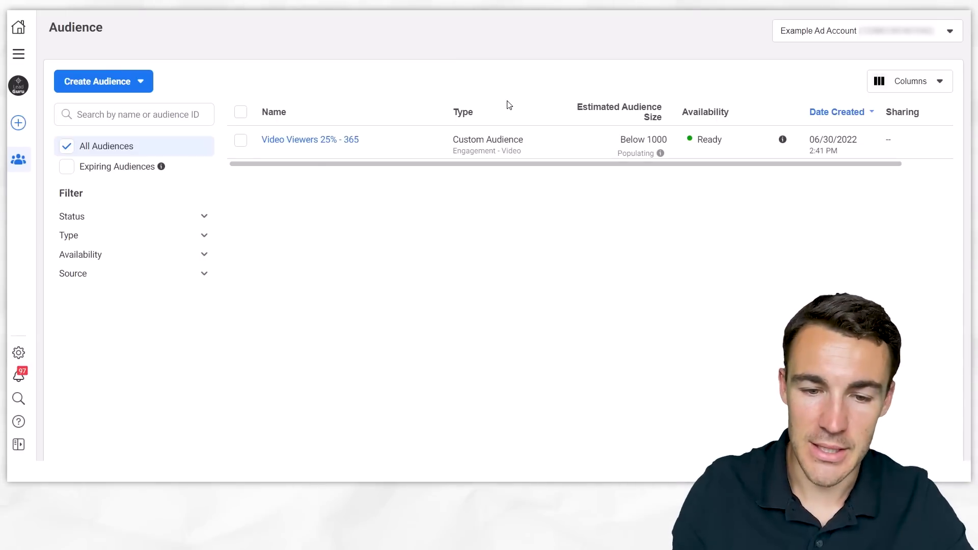
- Start a custom audience from the Instagram account source, keeping the event as everyone who engaged with this professional account
left_click(133, 74)
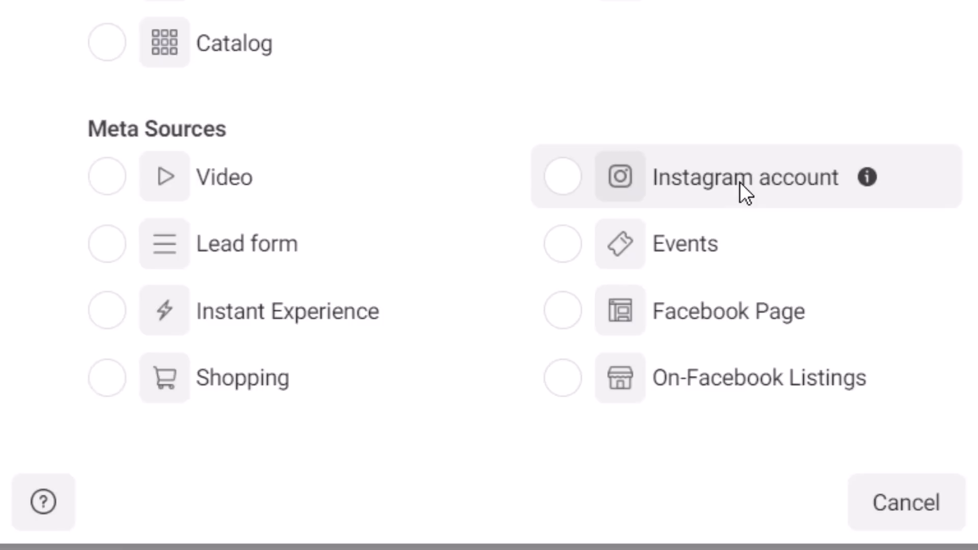
left_click(741, 182)
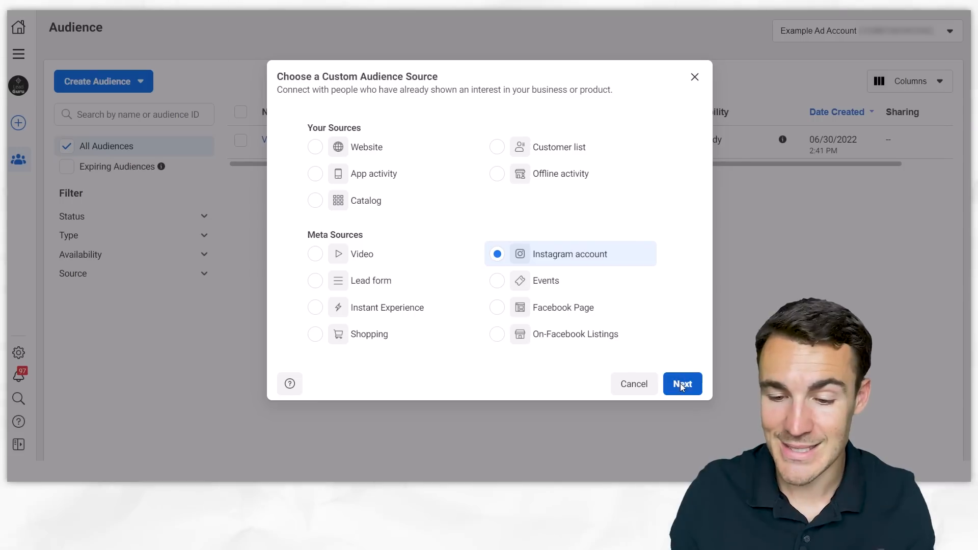
left_click(680, 383)
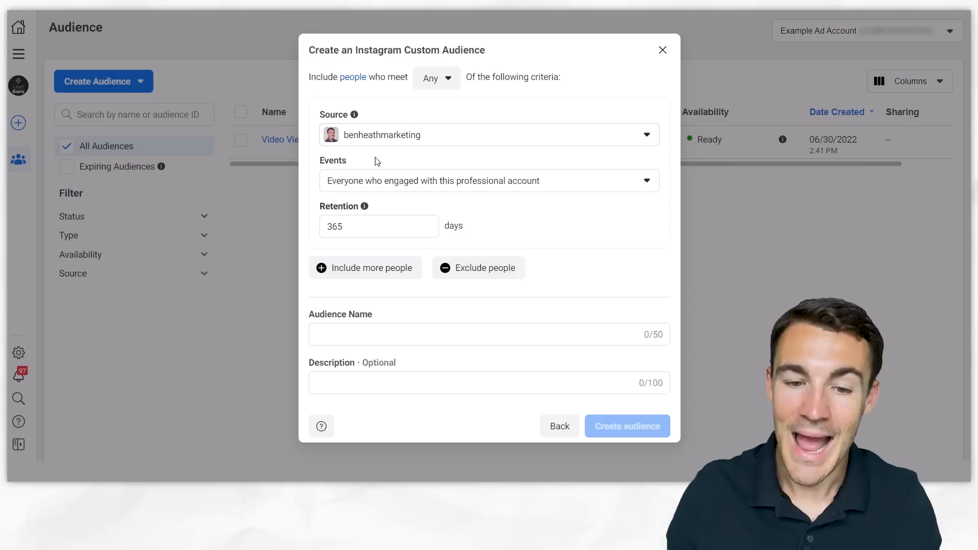
left_click(586, 182)
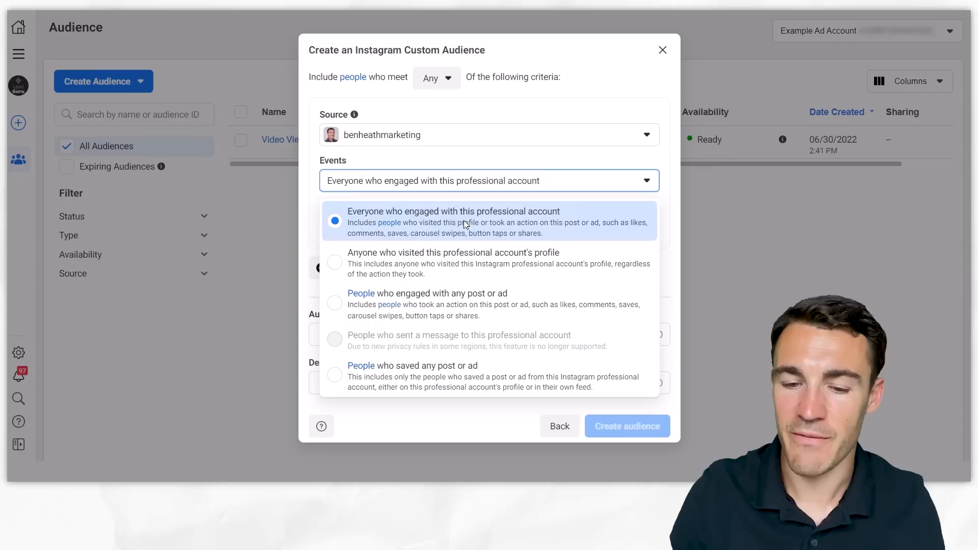
left_click(563, 157)
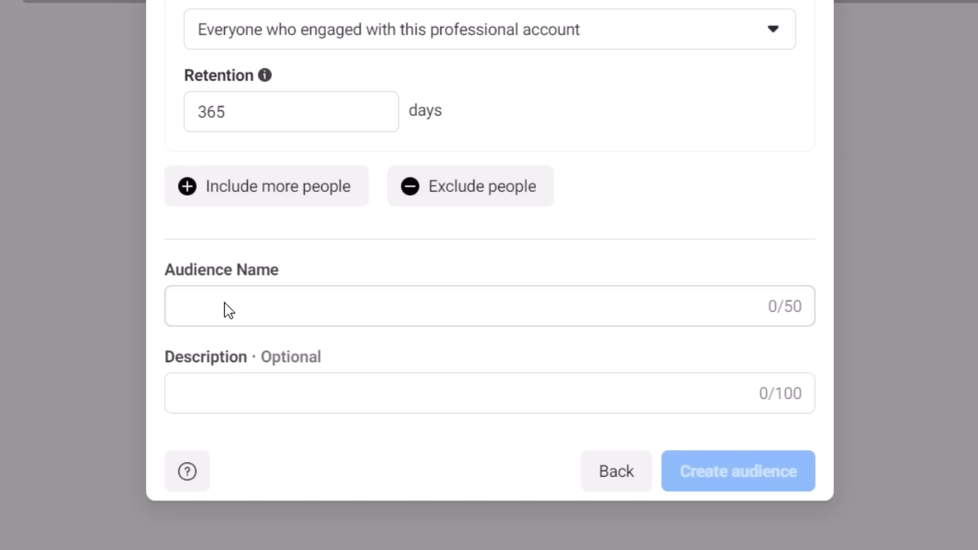
- Keep the 365-day retention, name the audience "Instagram Engagers - 365" and create it
left_click(344, 335)
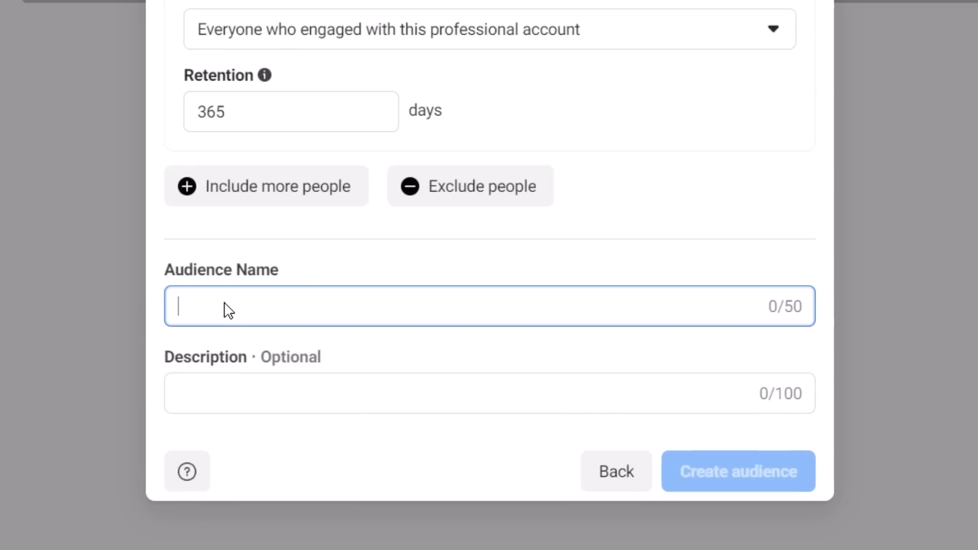
type("Instagram ")
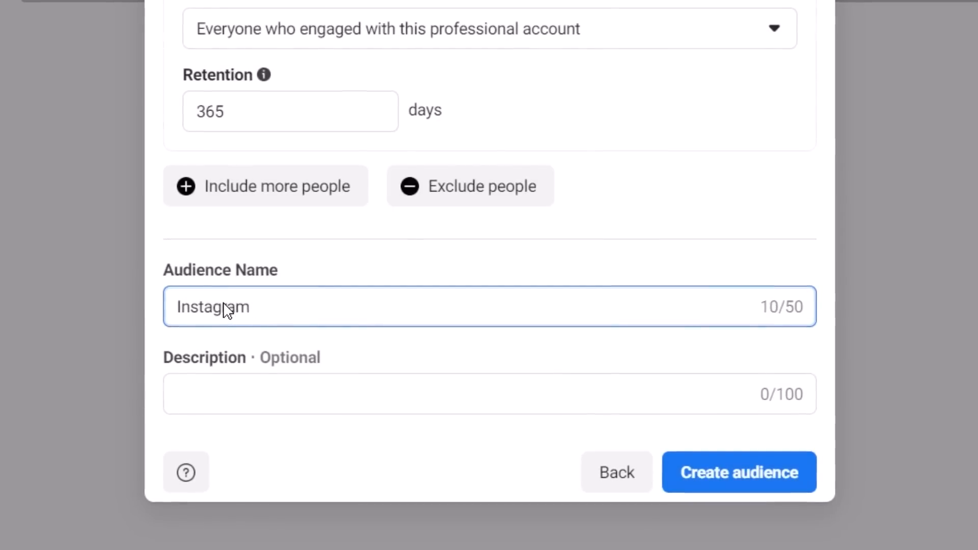
type("Engagers - 365")
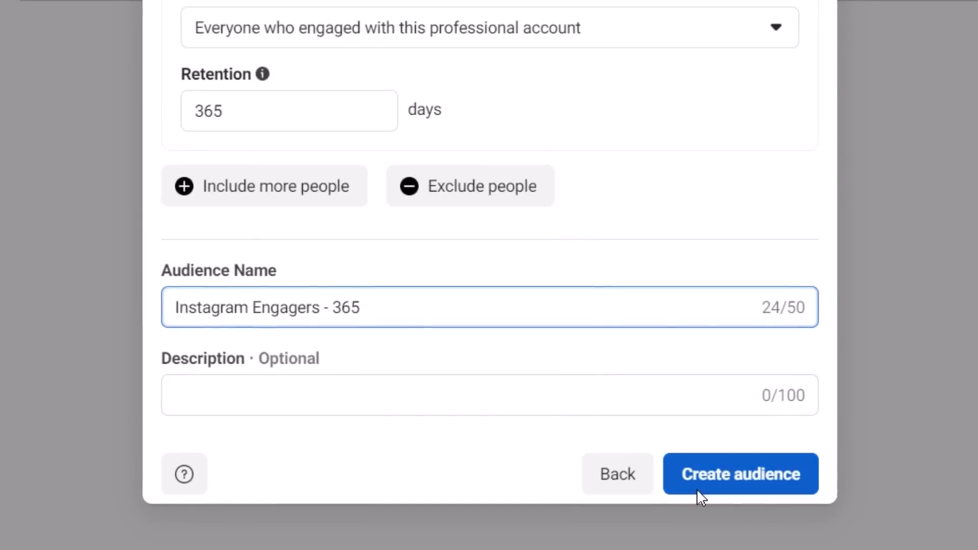
left_click(744, 481)
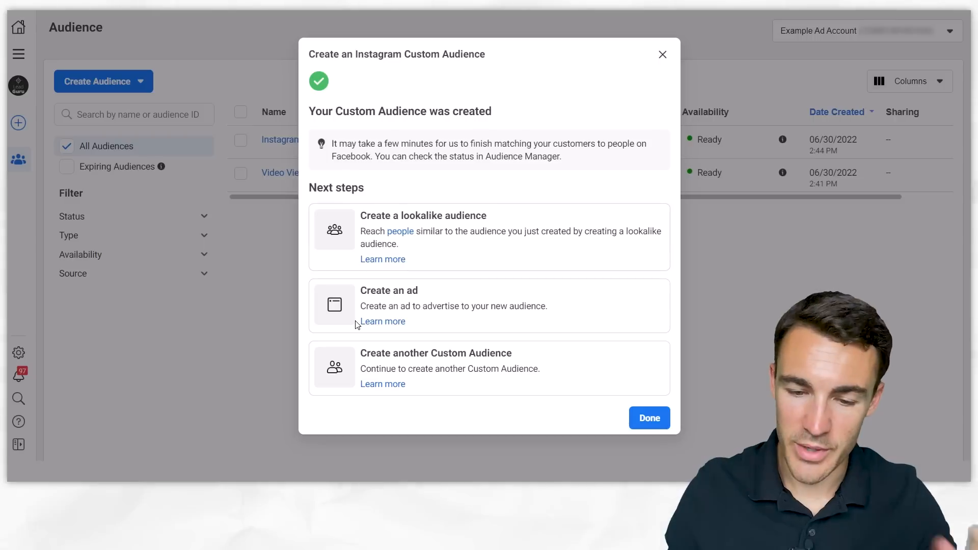
left_click(649, 418)
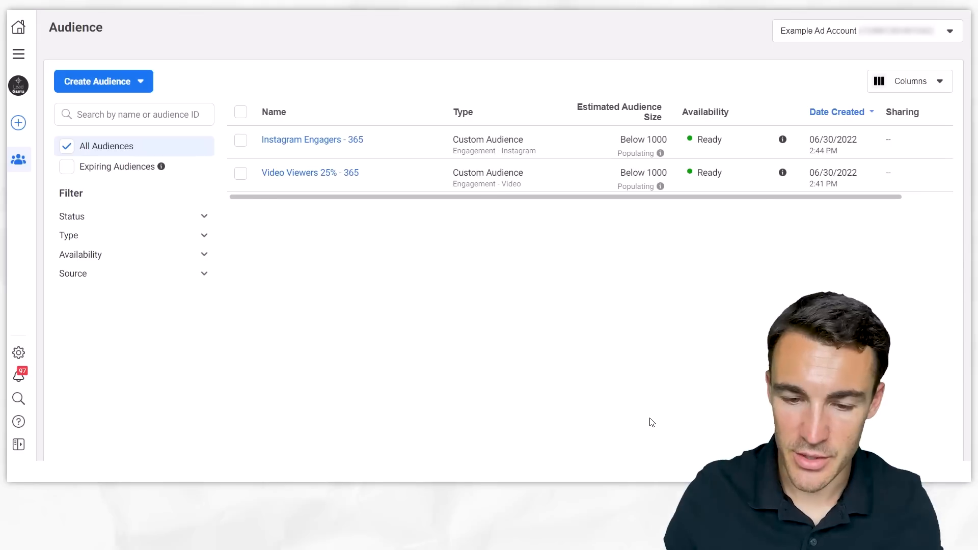
- Start a custom audience from the Facebook Page source, keeping the event as everyone who engaged with your Page
left_click(105, 83)
left_click(109, 113)
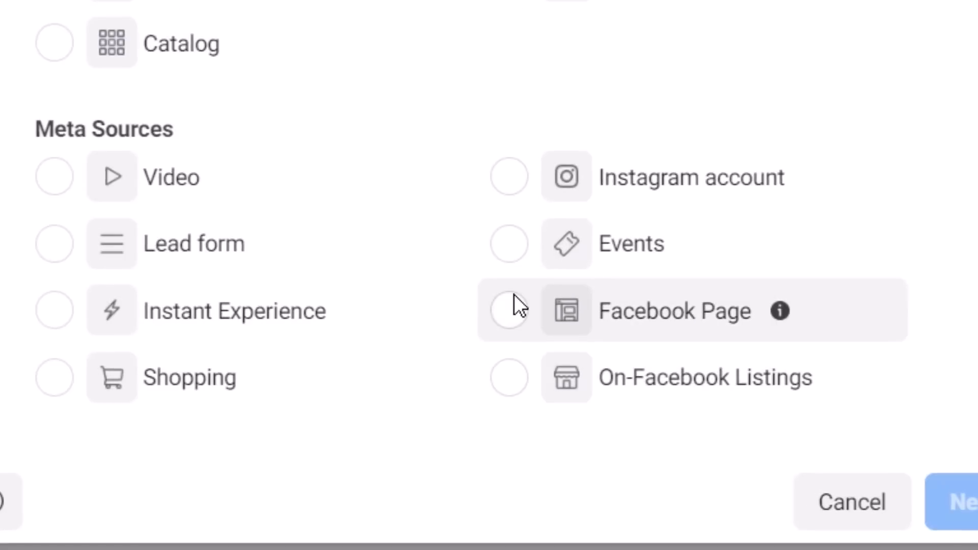
left_click(502, 301)
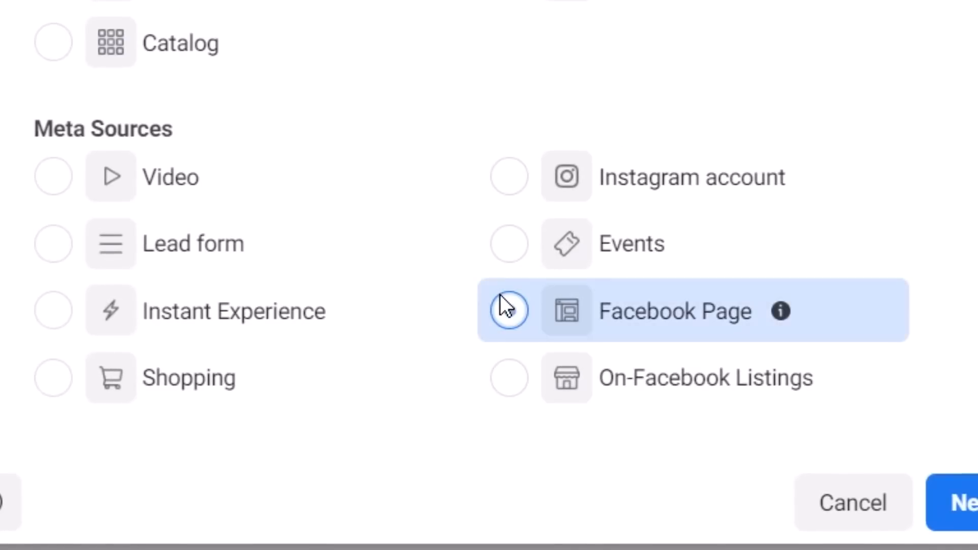
left_click(973, 515)
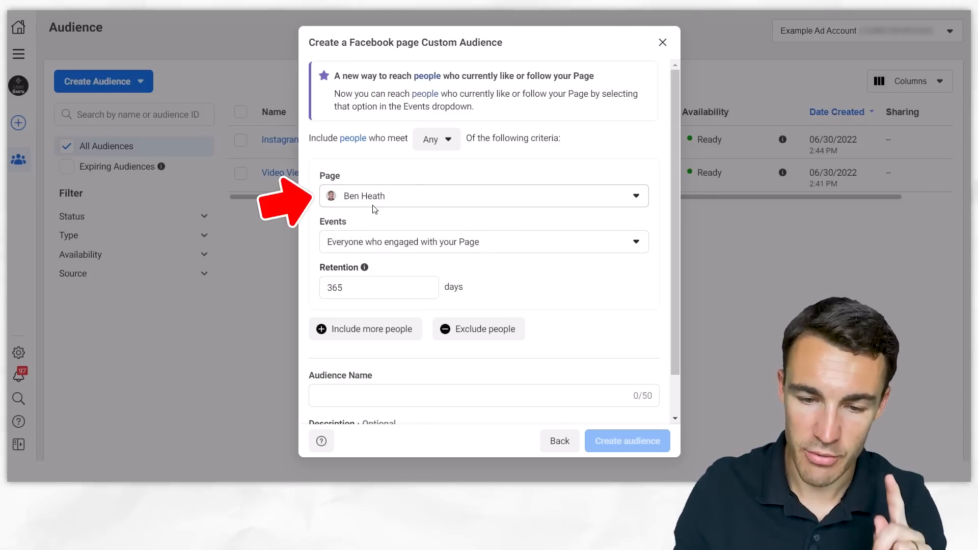
left_click(493, 250)
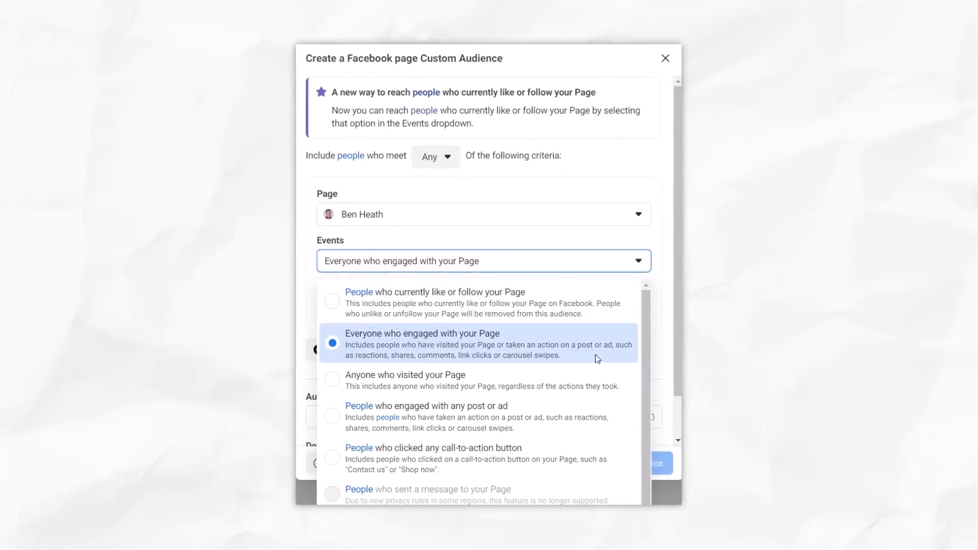
scroll(597, 359, "down", 1)
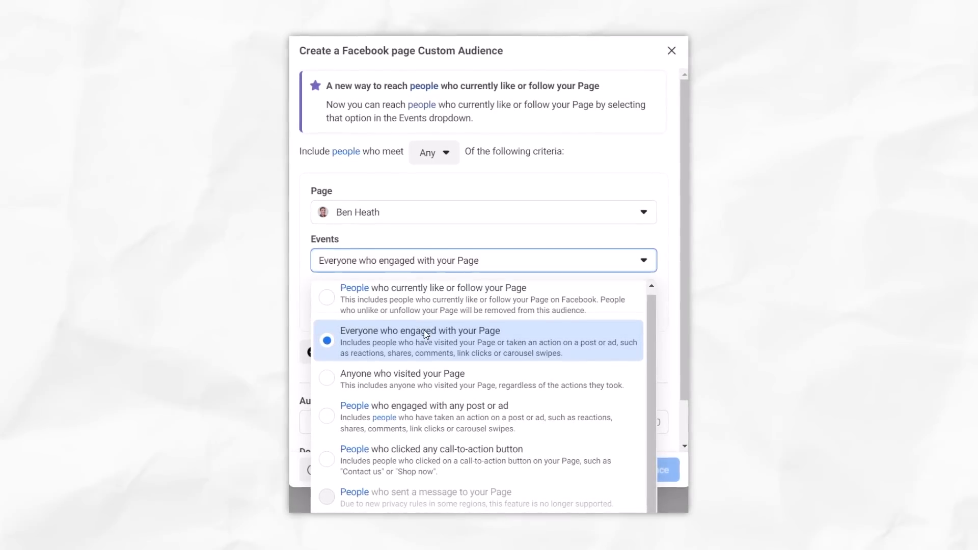
left_click(603, 255)
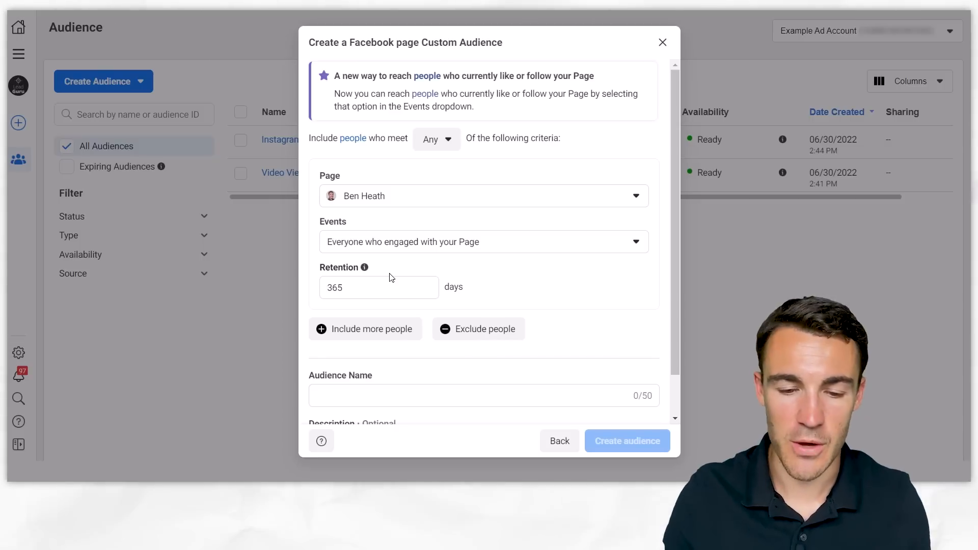
- Keep the 365-day retention, name the audience "Facebook Page Engagers - 365" and create it
scroll(459, 316, "down", 1)
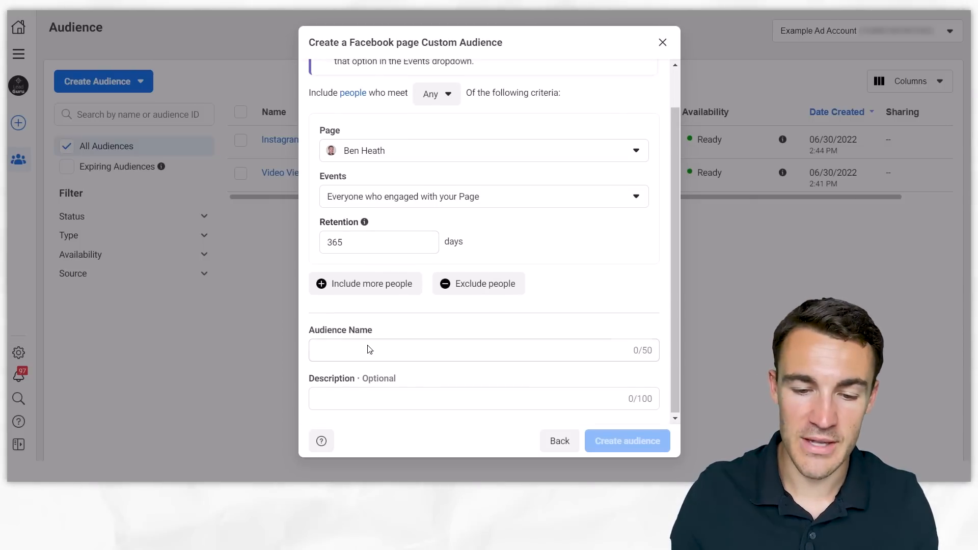
left_click(350, 351)
type("Facebook P")
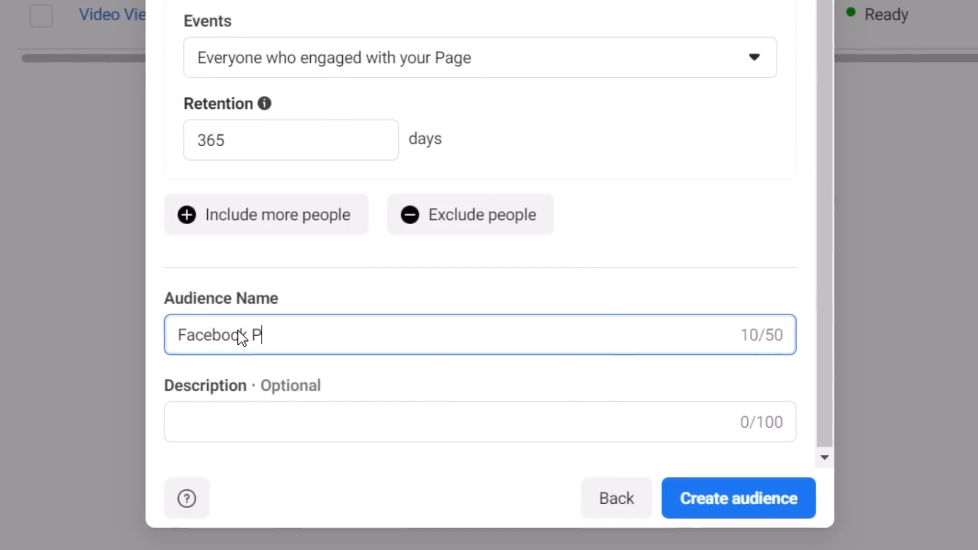
type("age Engager")
key("BackSpace")
key("BackSpace")
key("BackSpace")
key("BackSpace")
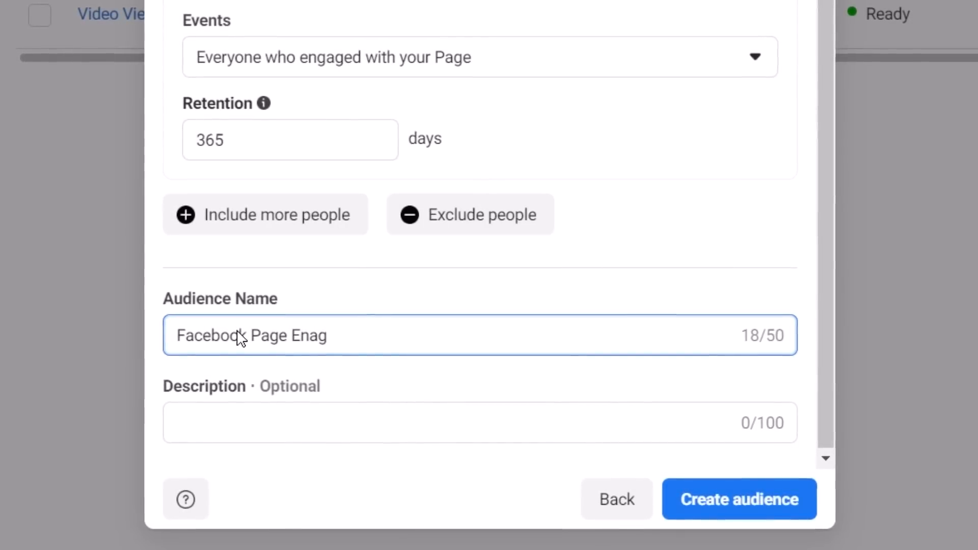
type("gagers - 365")
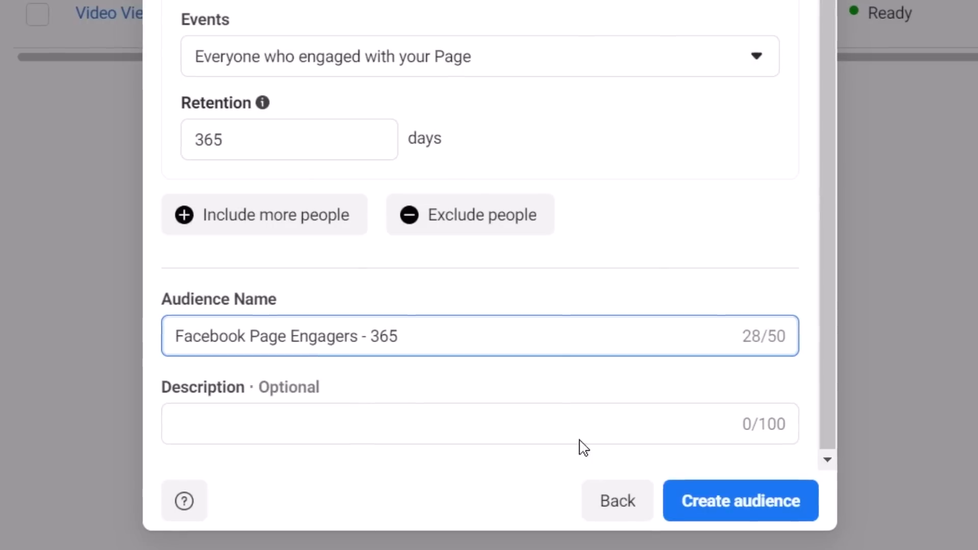
left_click(786, 506)
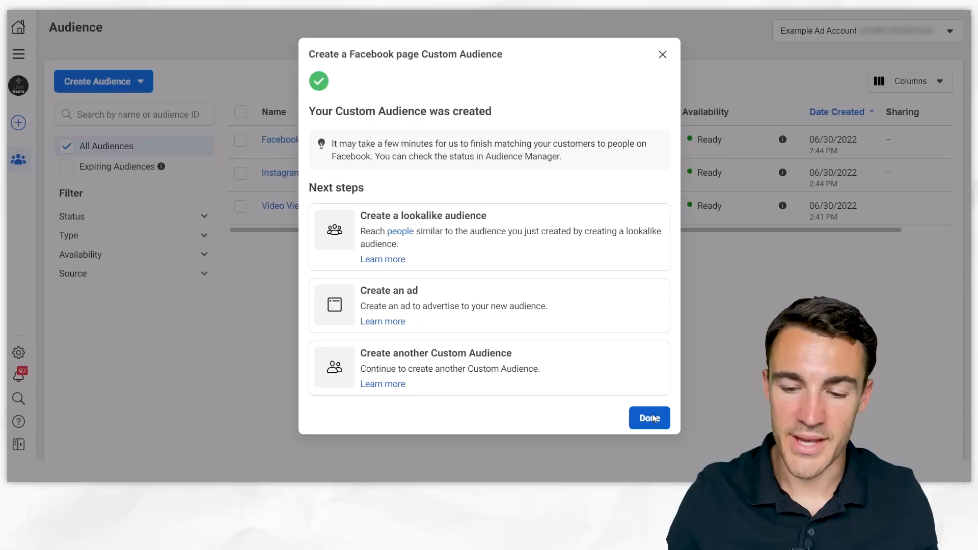
left_click(650, 413)
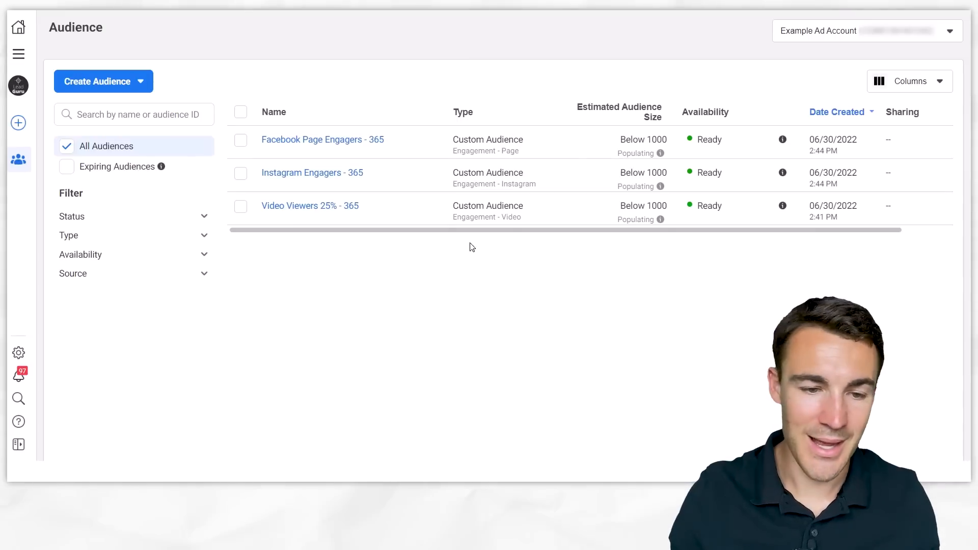
- Go to the campaigns overview and create a new auction campaign with the Sales objective
left_click(19, 53)
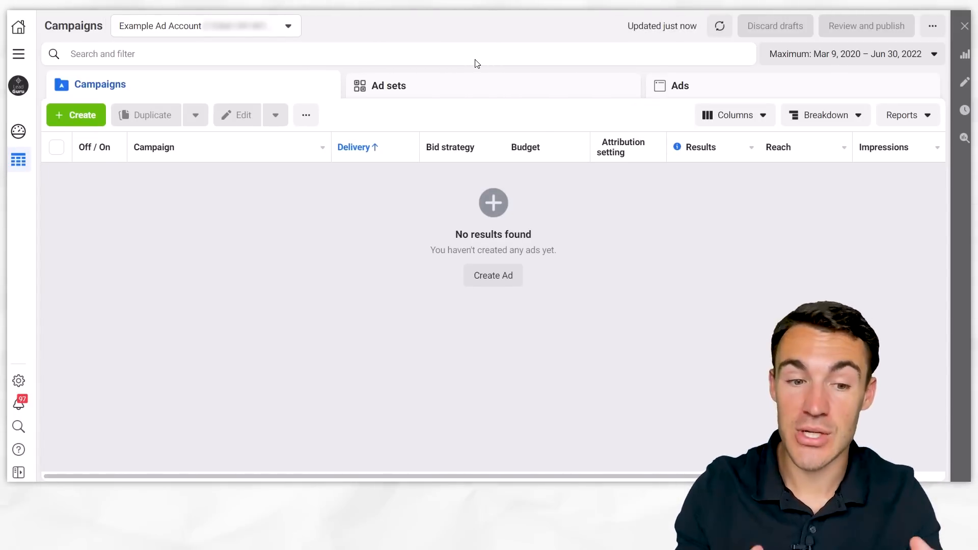
left_click(72, 112)
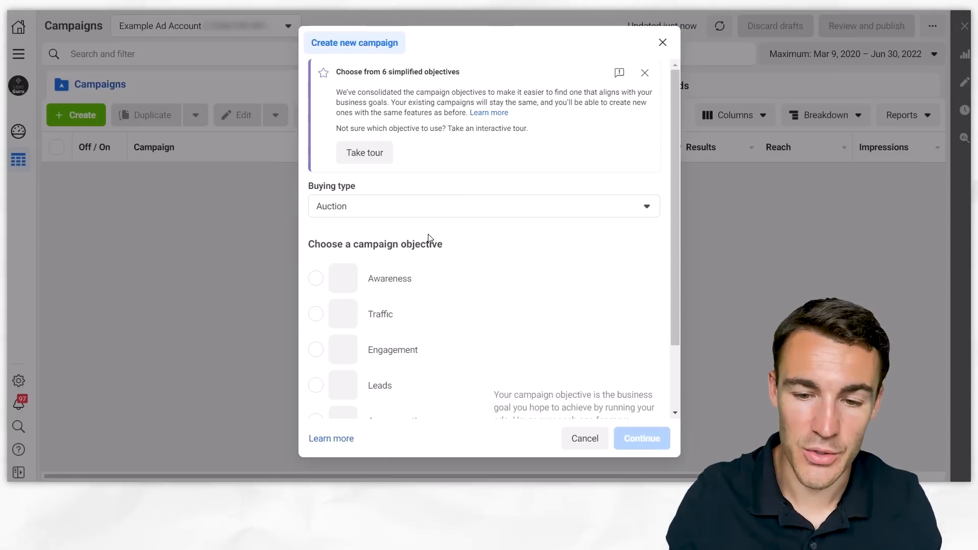
scroll(403, 337, "down", 1)
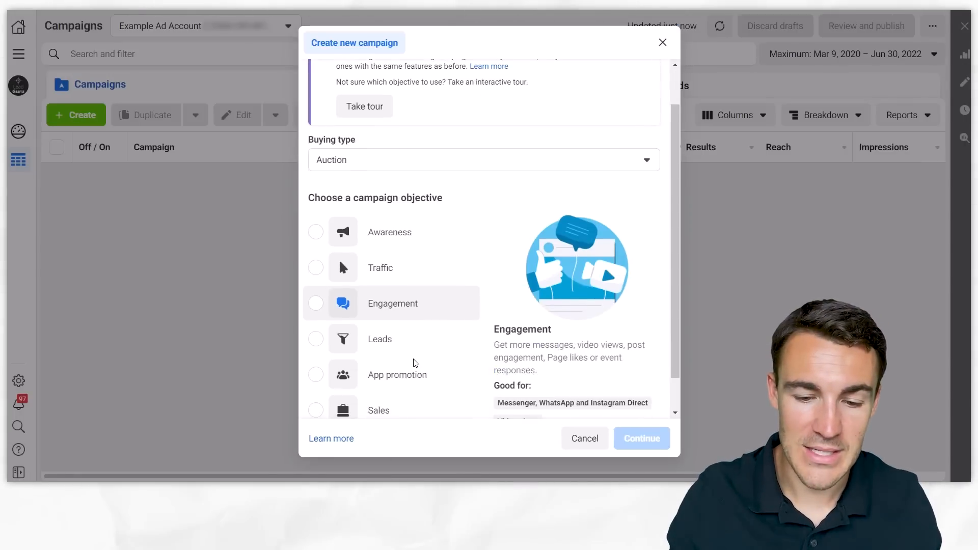
left_click(375, 411)
scroll(463, 336, "down", 1)
left_click(641, 438)
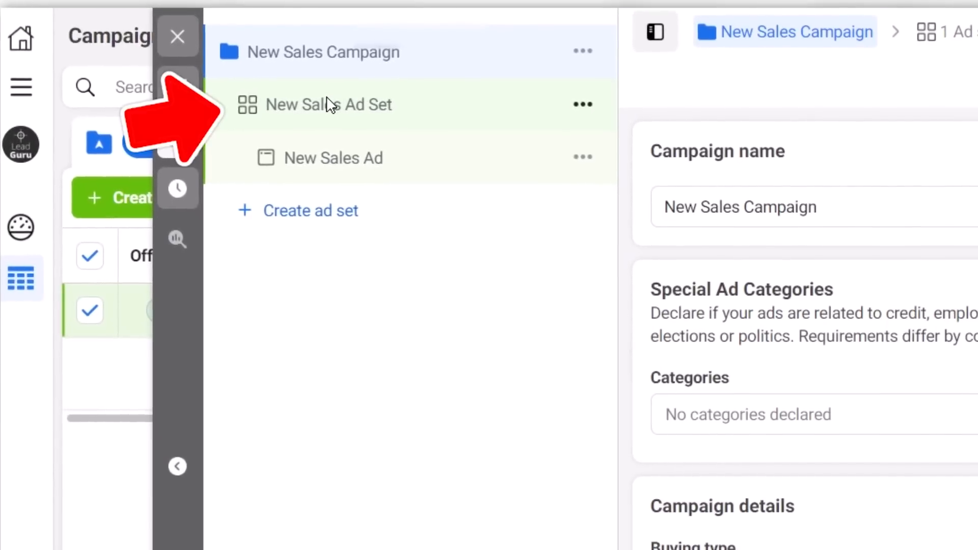
- In New Sales Ad Set, add the custom audiences Video Viewers 25% - 365, Facebook Page Engagers - 365 and Instagram Engagers - 365
left_click(322, 99)
scroll(730, 191, "down", 10)
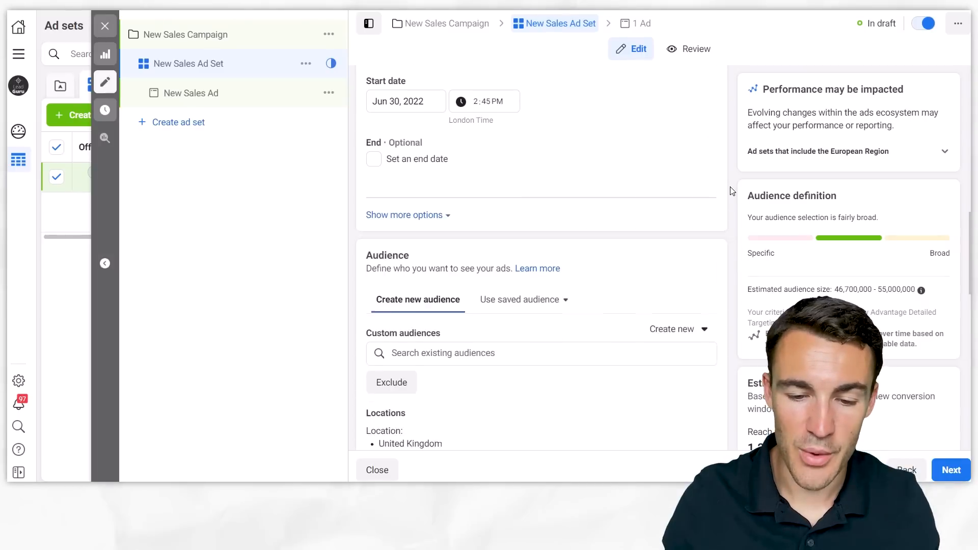
scroll(731, 191, "down", 3)
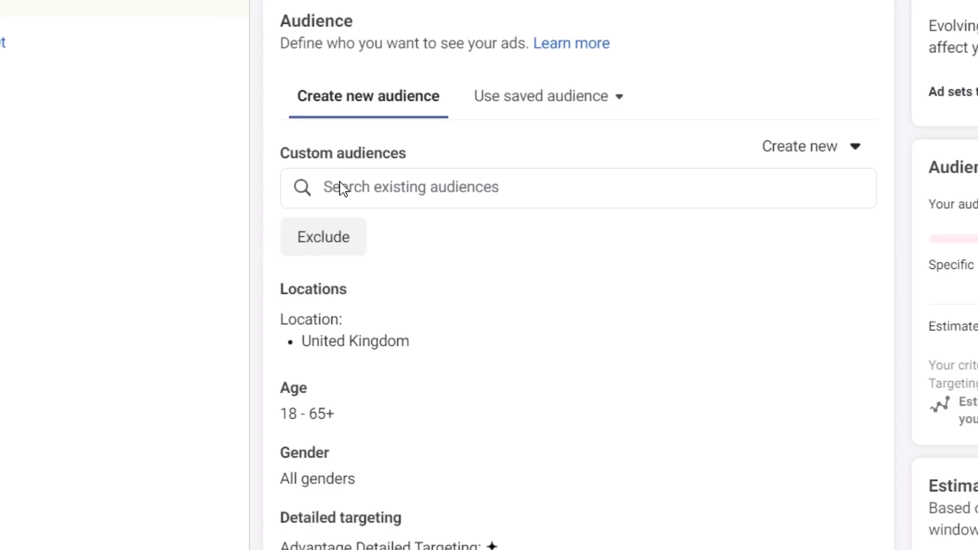
left_click(342, 189)
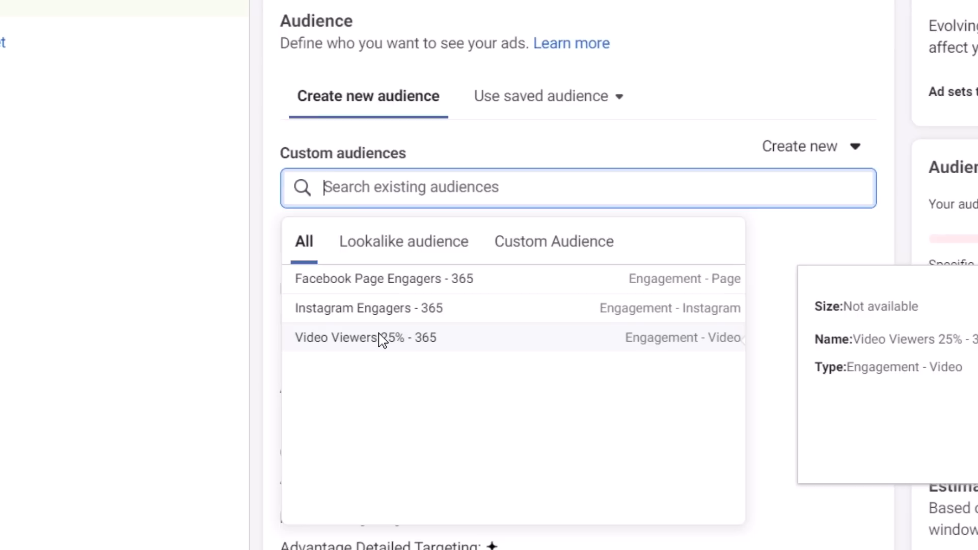
left_click(380, 338)
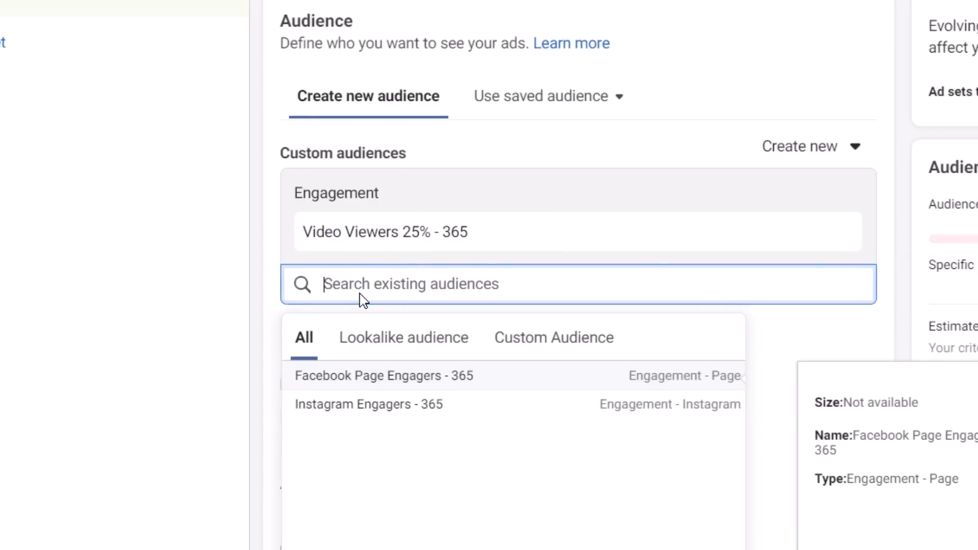
left_click(365, 377)
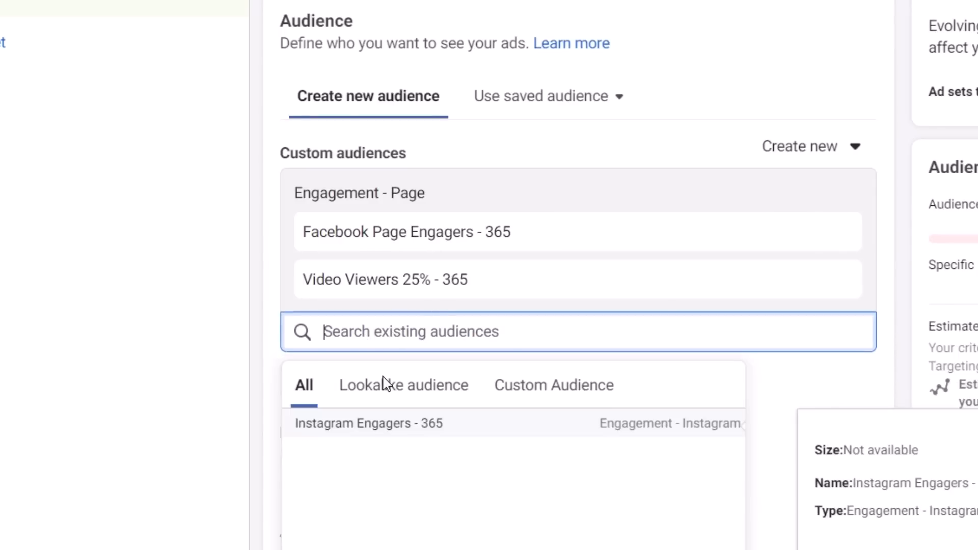
left_click(370, 425)
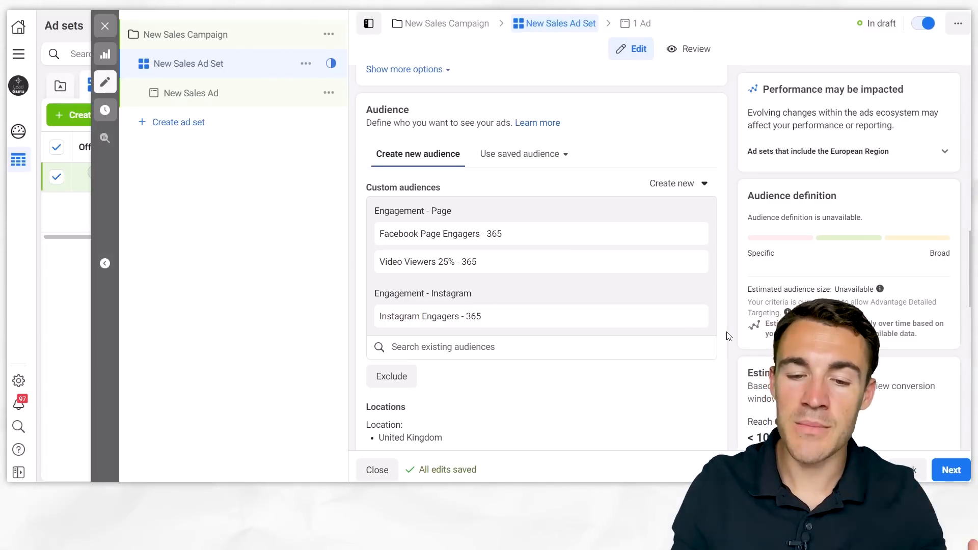
- Review the ad set's audience settings below the custom audiences and open the location targeting for editing
scroll(728, 336, "down", 2)
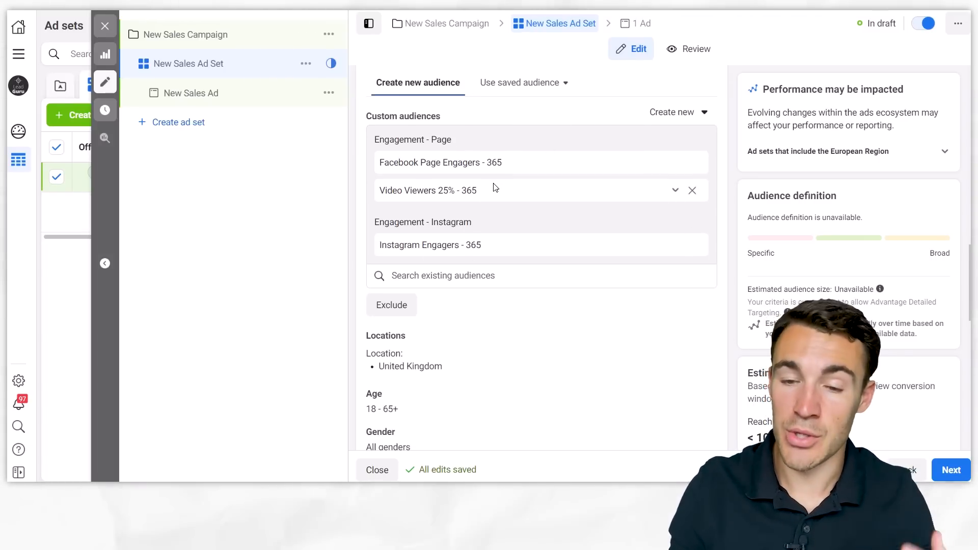
scroll(725, 239, "down", 3)
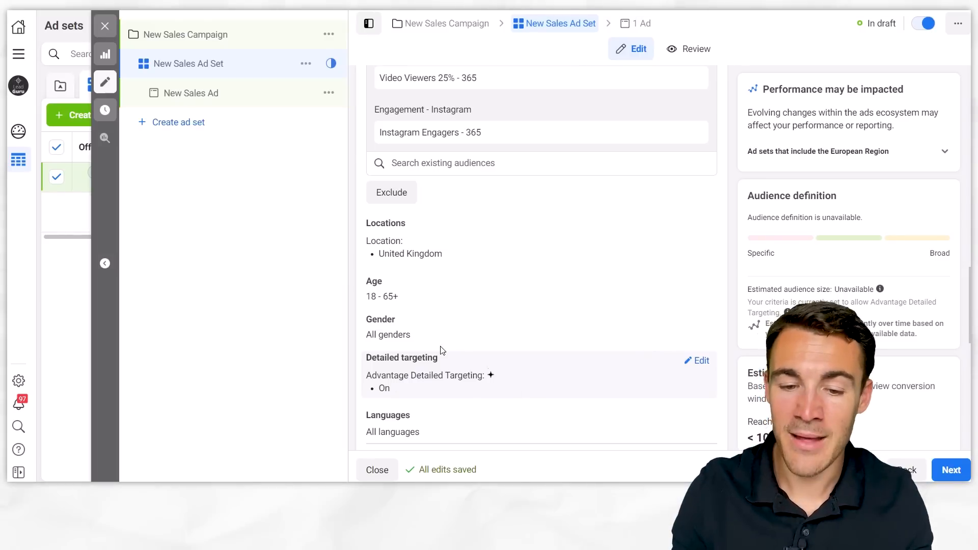
mouse_move(383, 288)
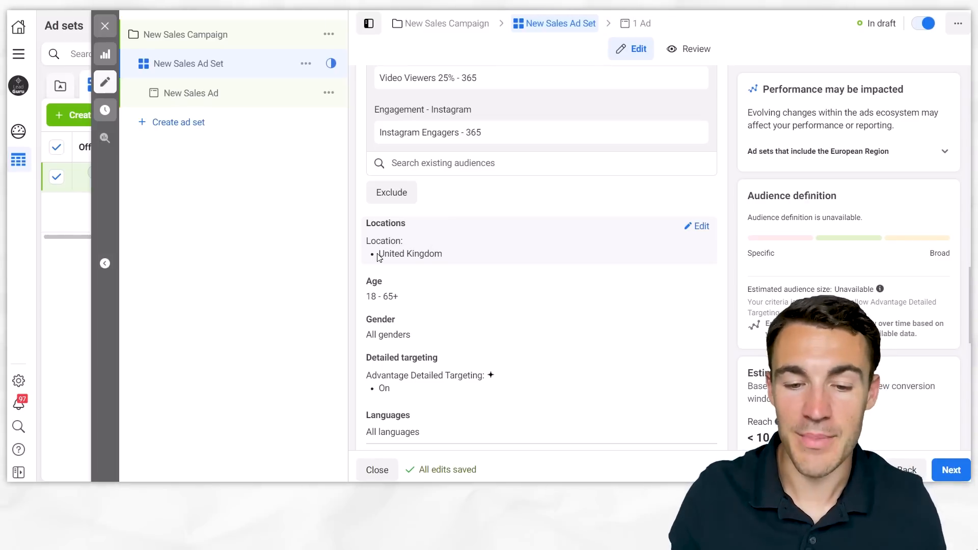
left_click(699, 227)
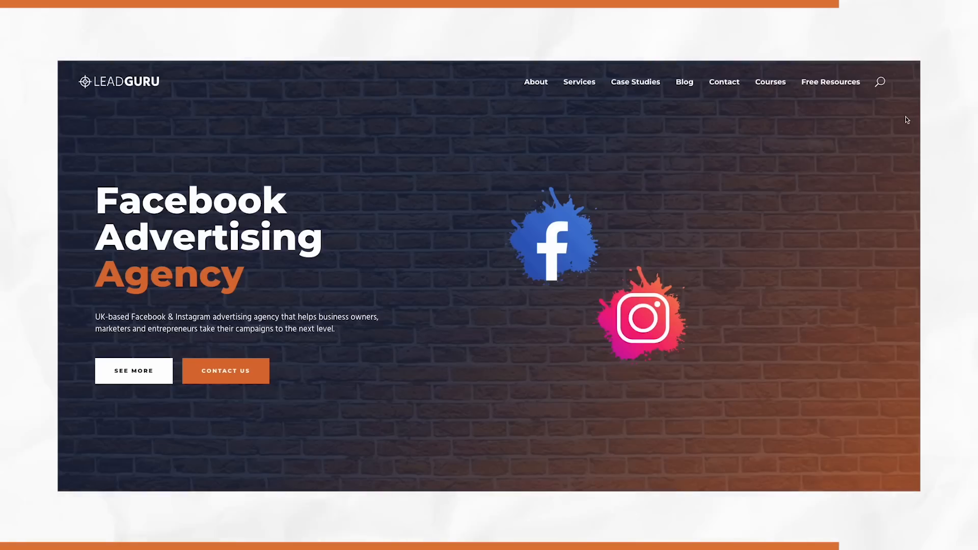
scroll(907, 121, "down", 10)
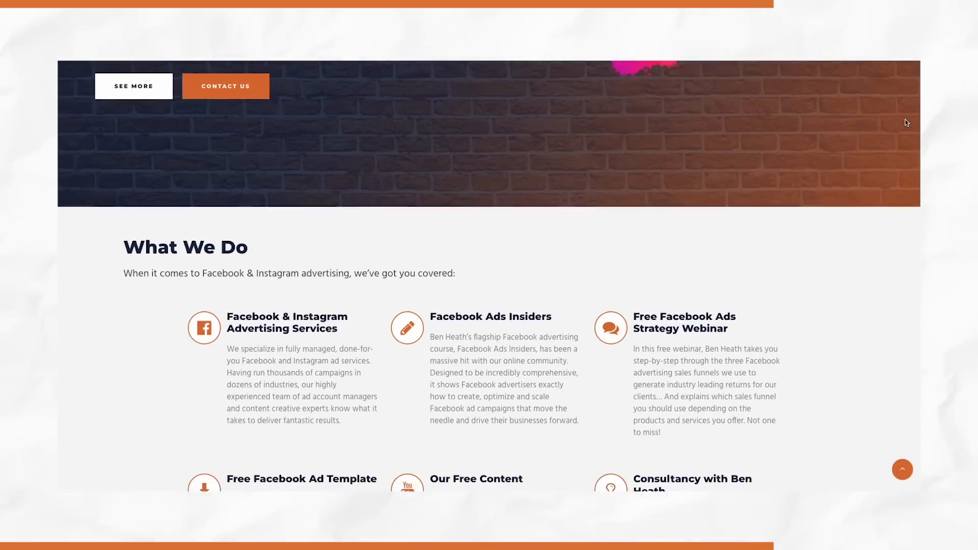